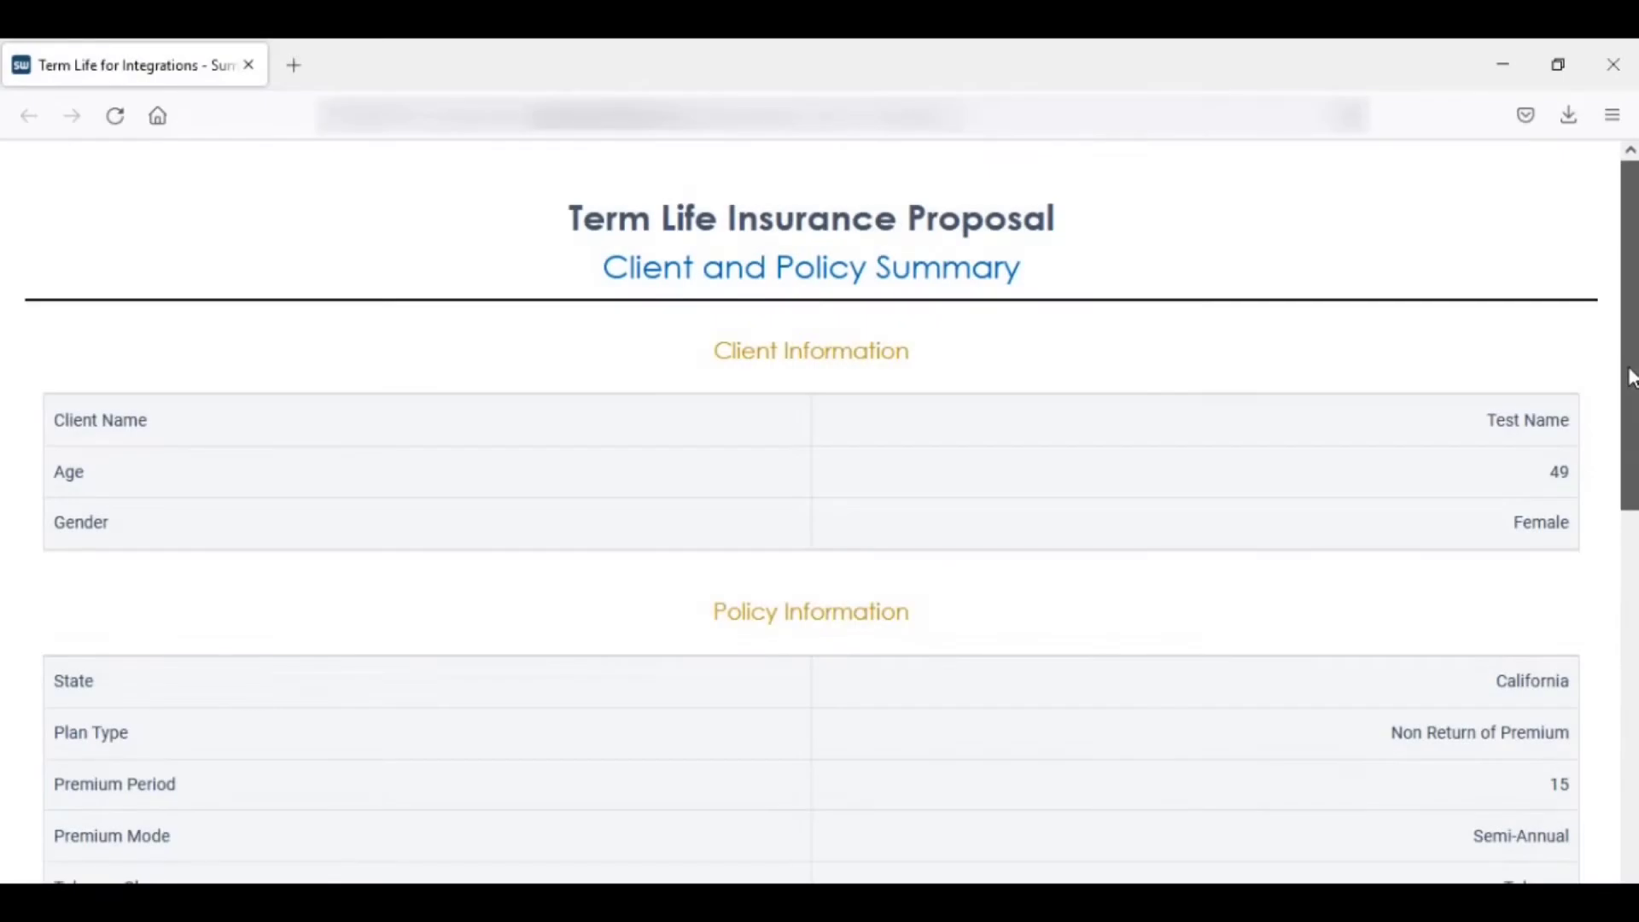
Review the Term Life Insurance Proposal summary, then open the customer's deal in Zoho CRM and examine its Deal Information
left_click_drag(1631, 378, 1633, 740)
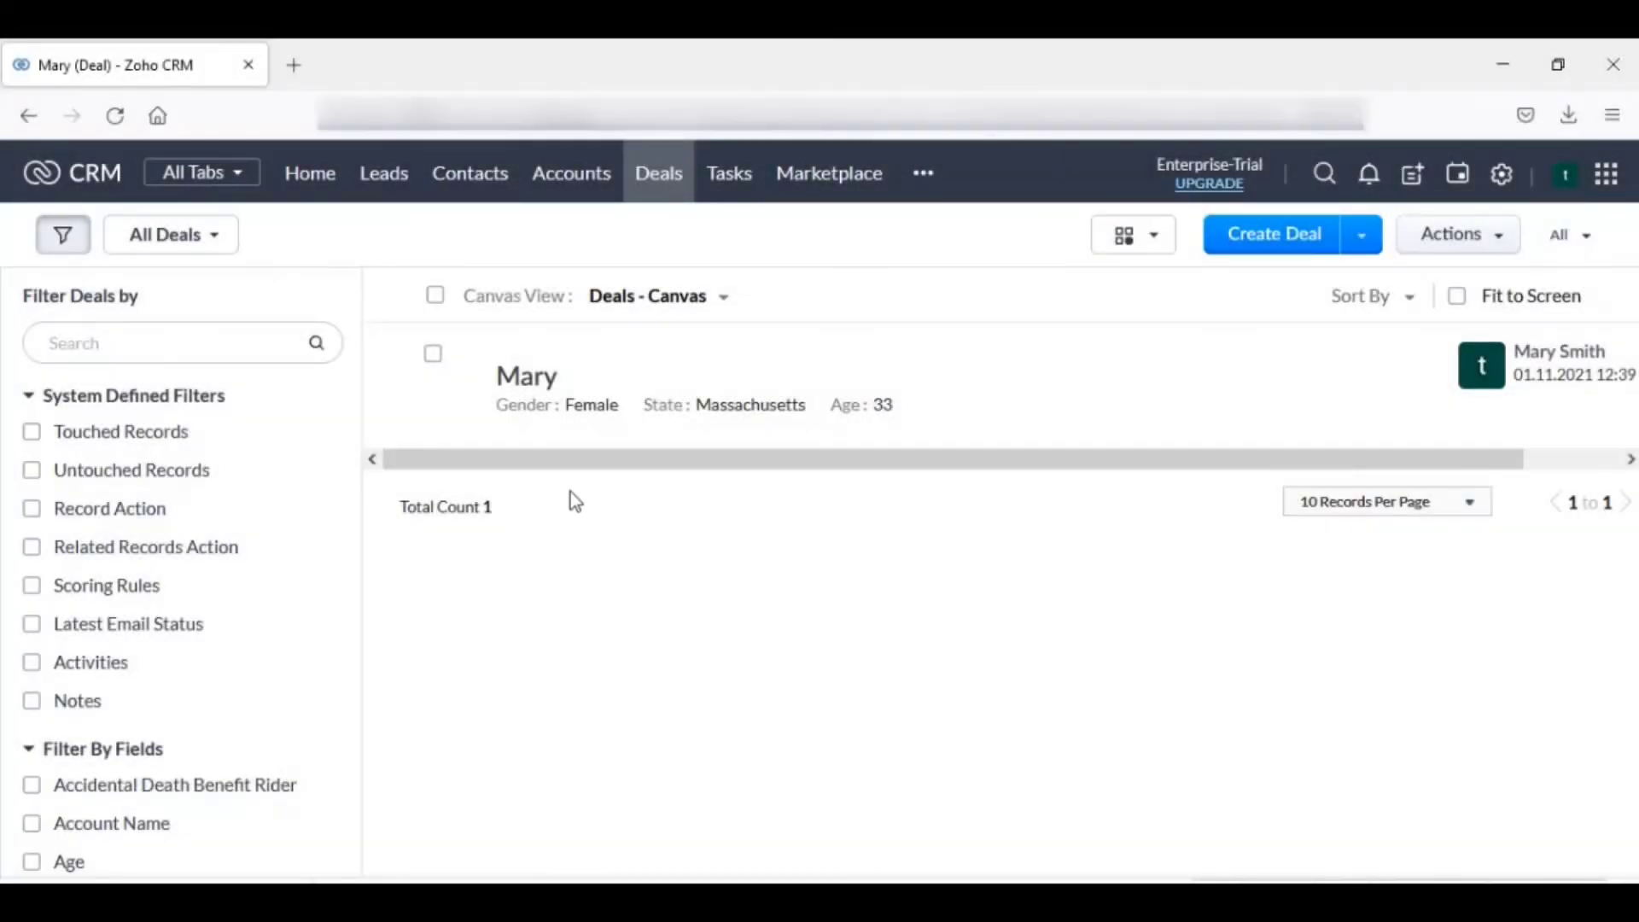
left_click(540, 377)
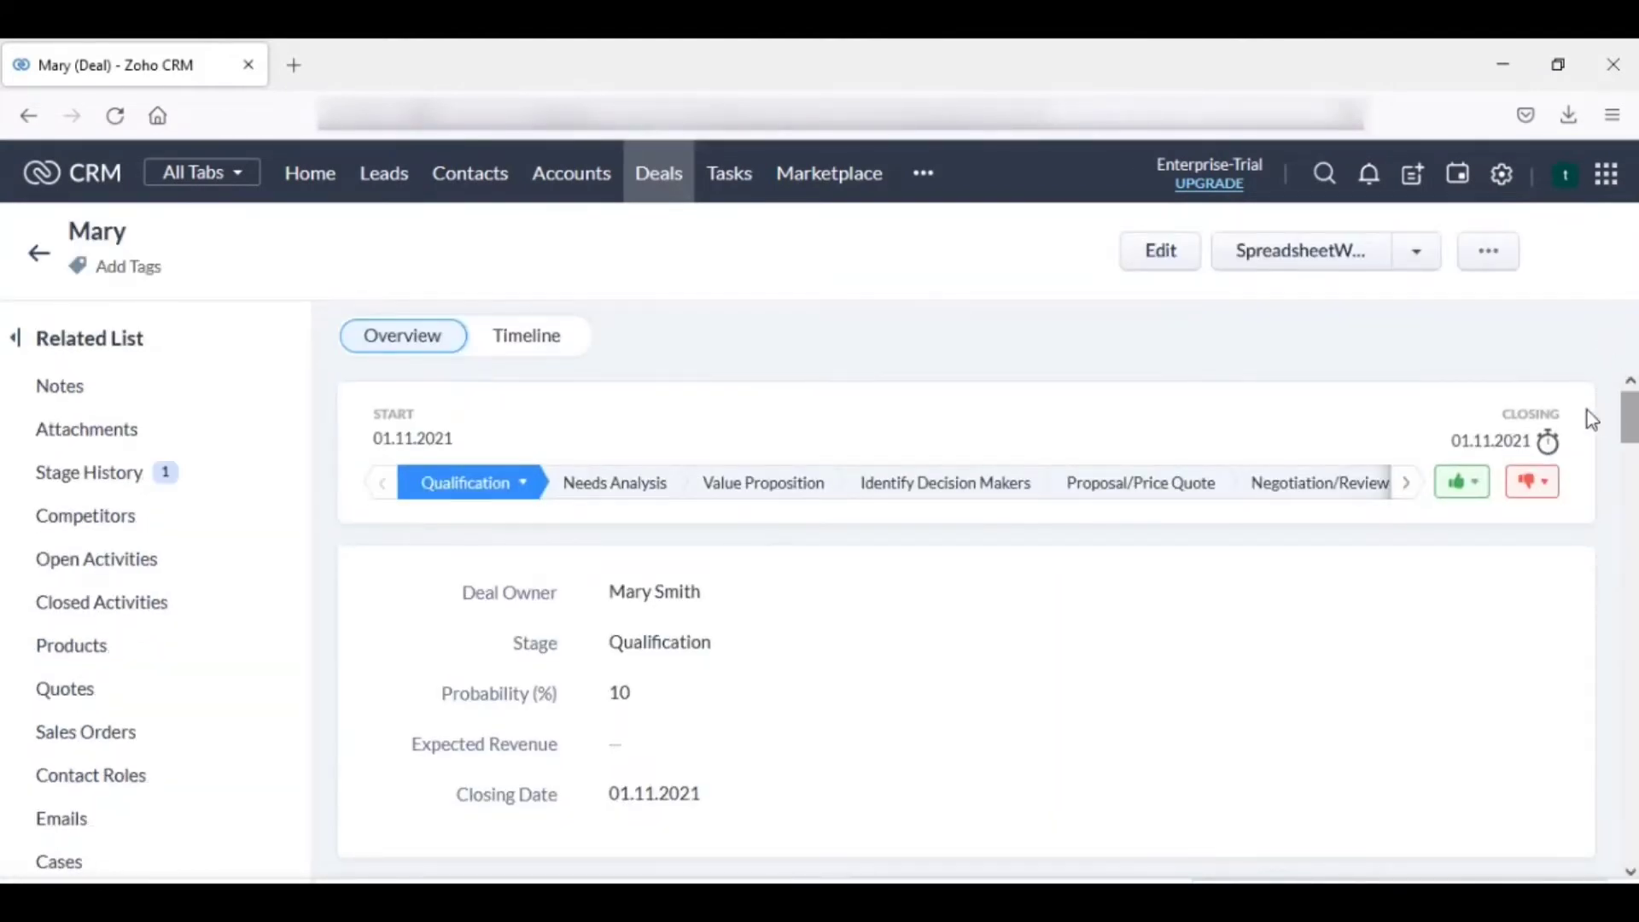
scroll(1586, 410, "down", 5)
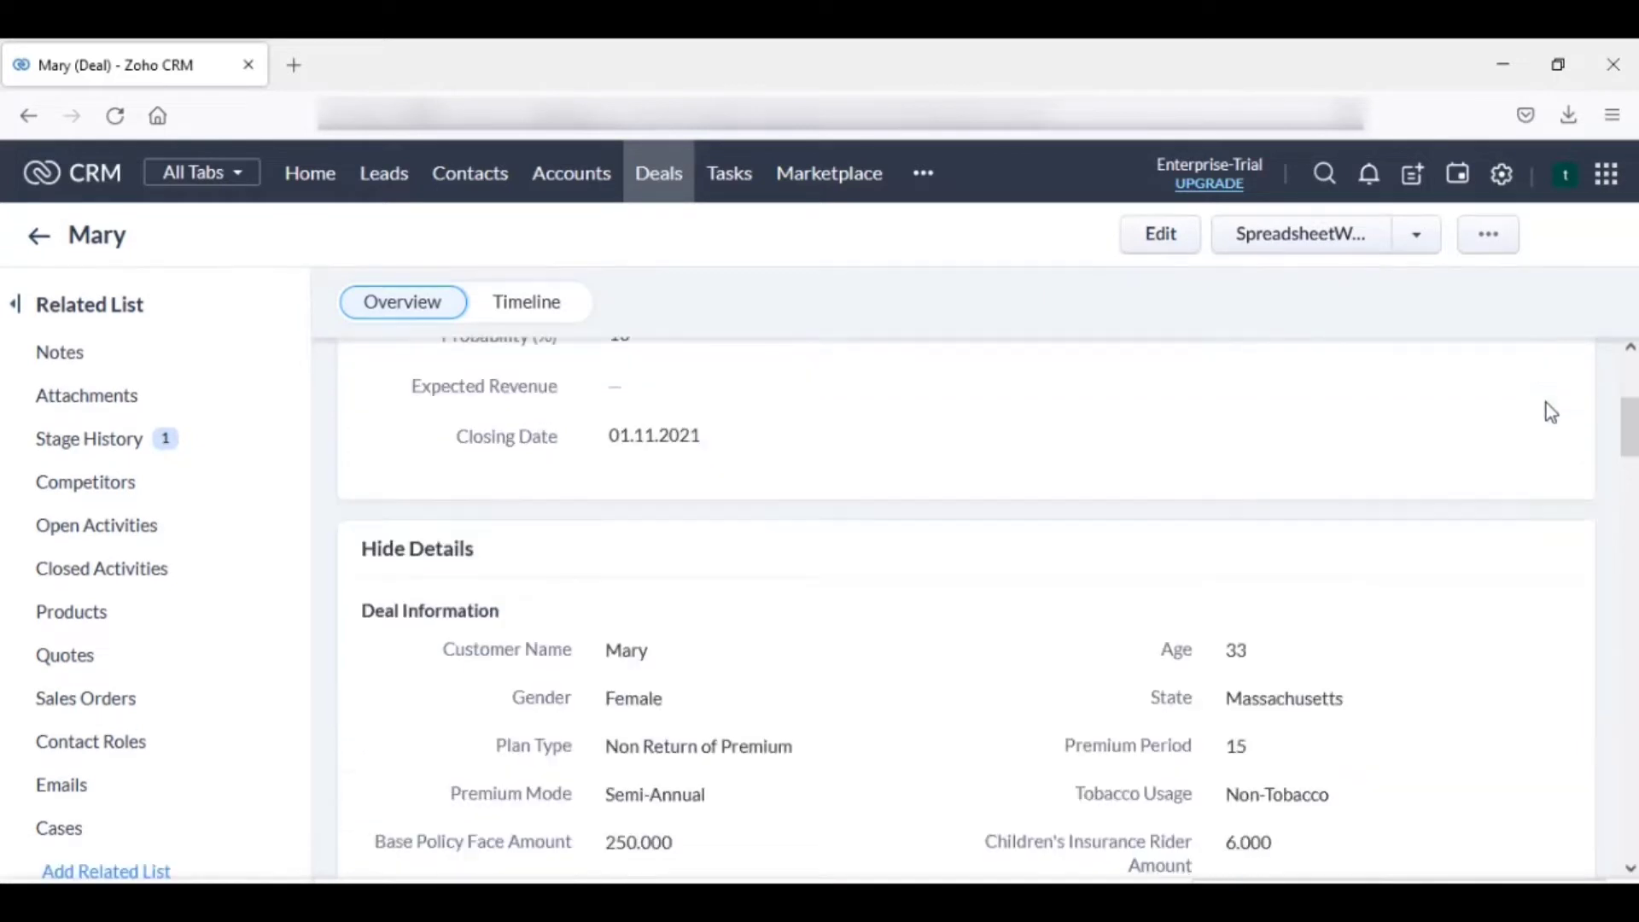
scroll(1551, 412, "down", 2)
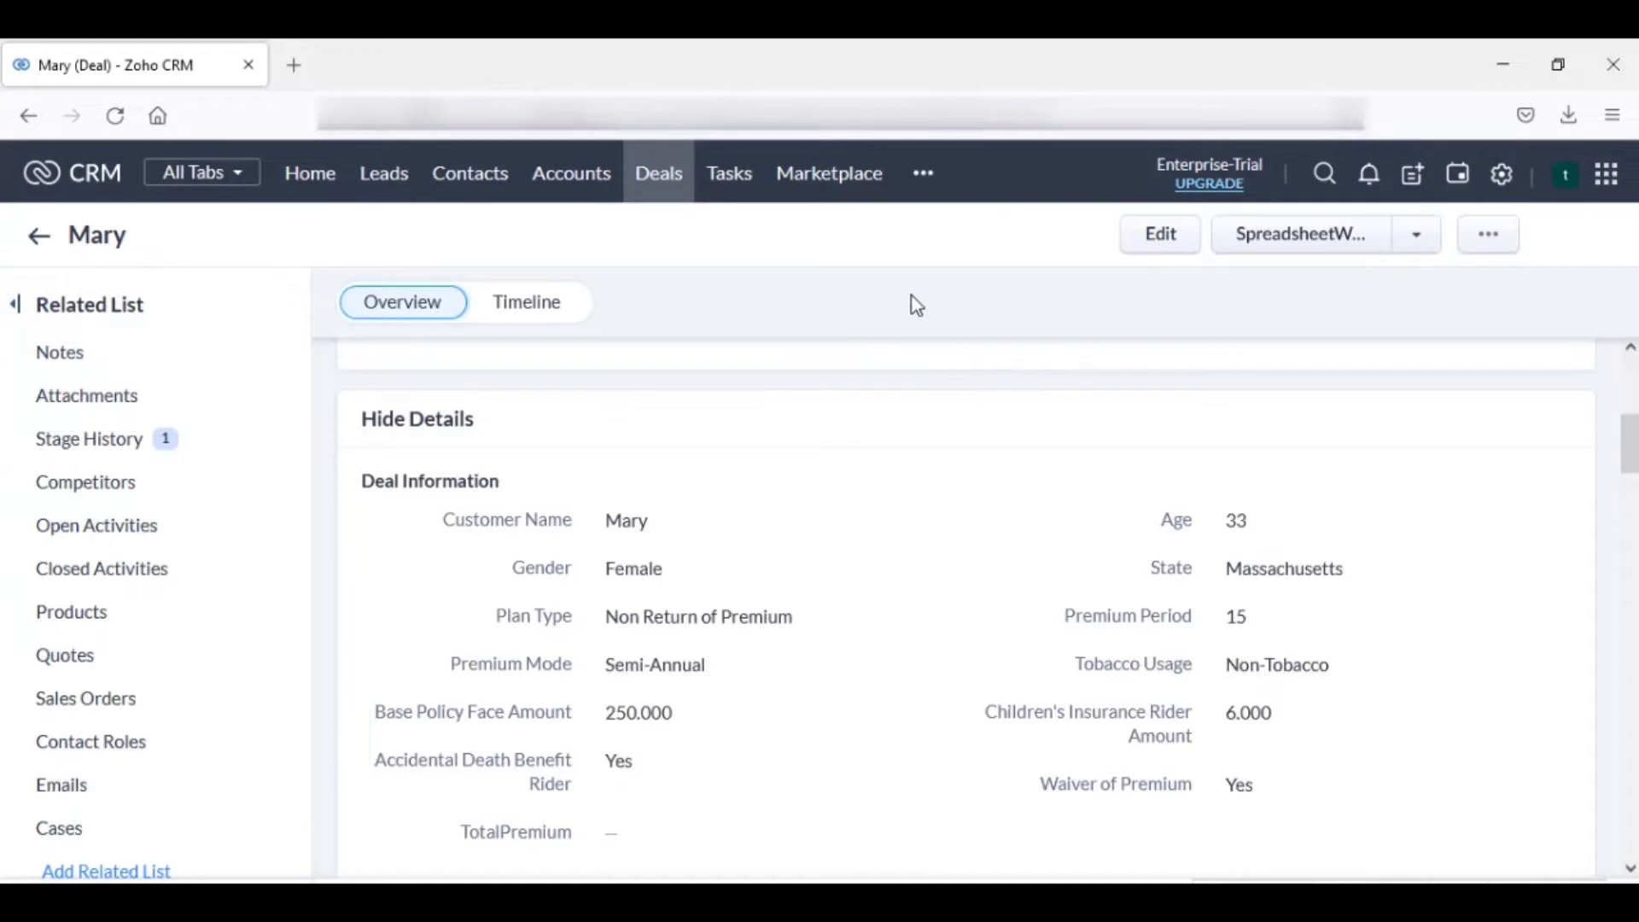
Search the Zoho CRM Marketplace for "spread" and open the SpreadsheetWeb for Zoho CRM extension page
left_click(832, 199)
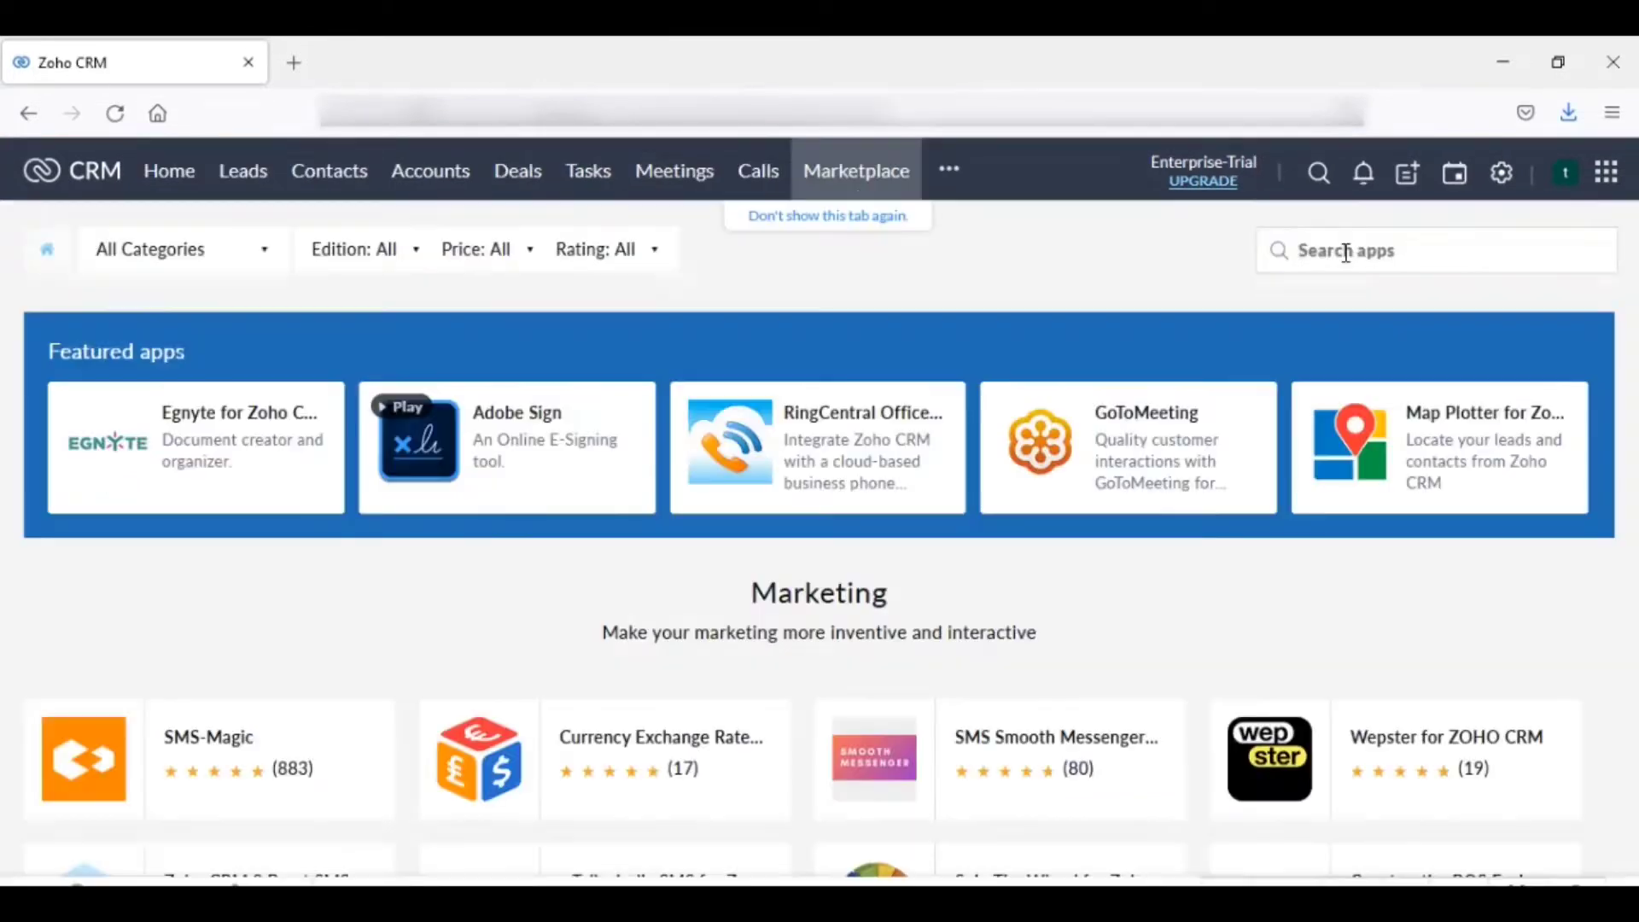
left_click(1338, 248)
type("spread")
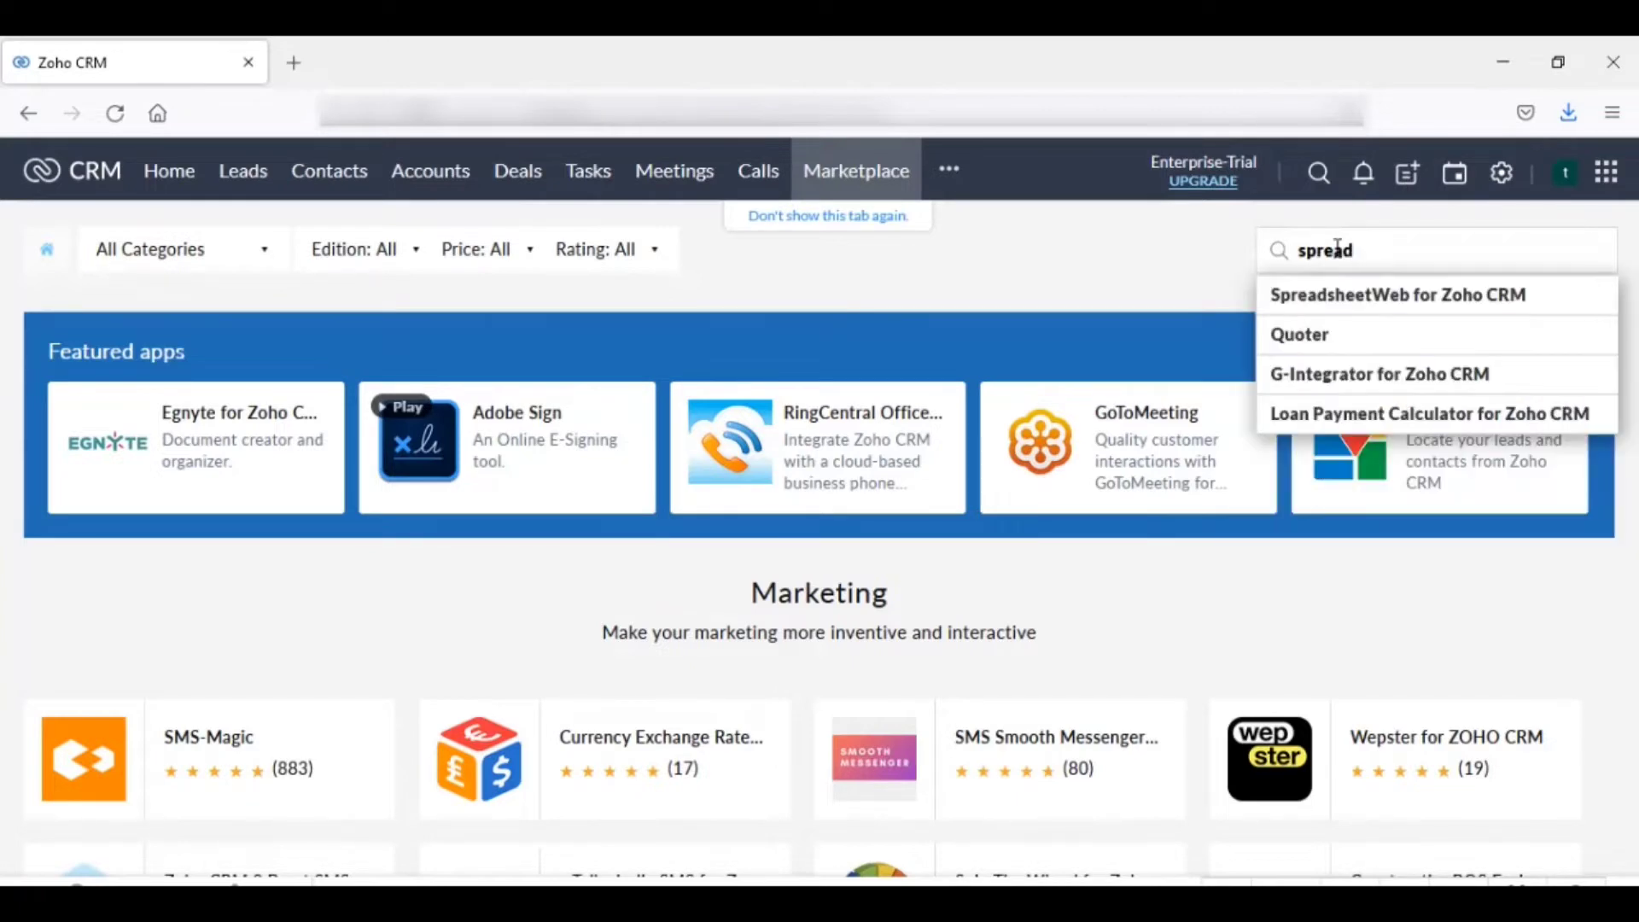
left_click(1366, 295)
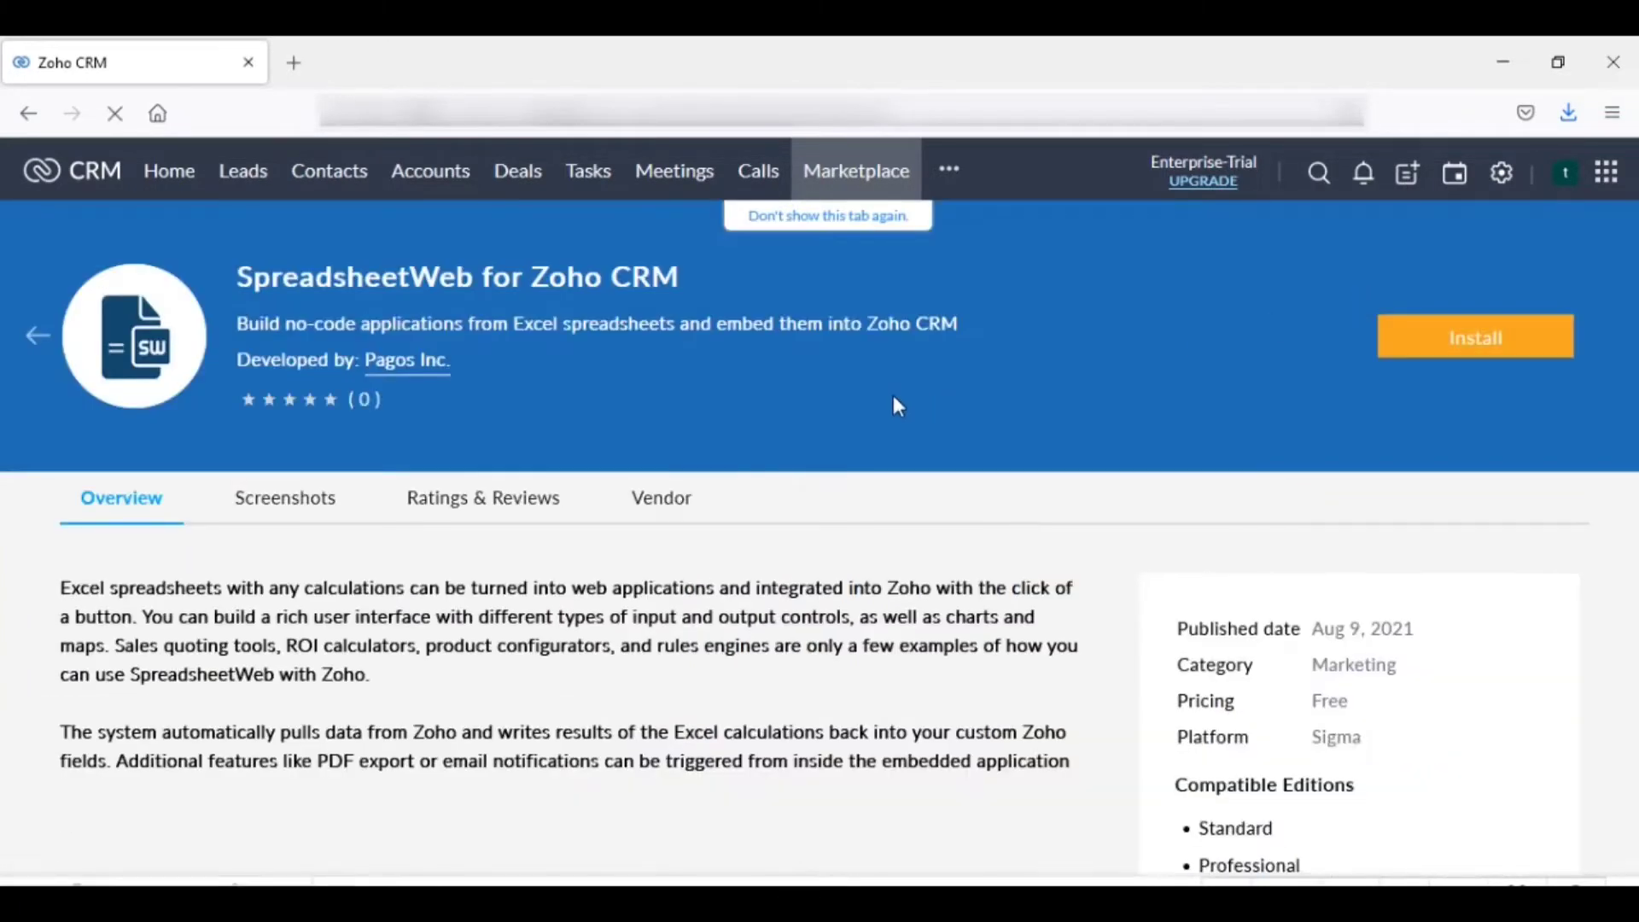
Start installing the extension, agreeing to the vendor's terms and privacy policy and to the Zoho Marketplace terms
left_click(1435, 347)
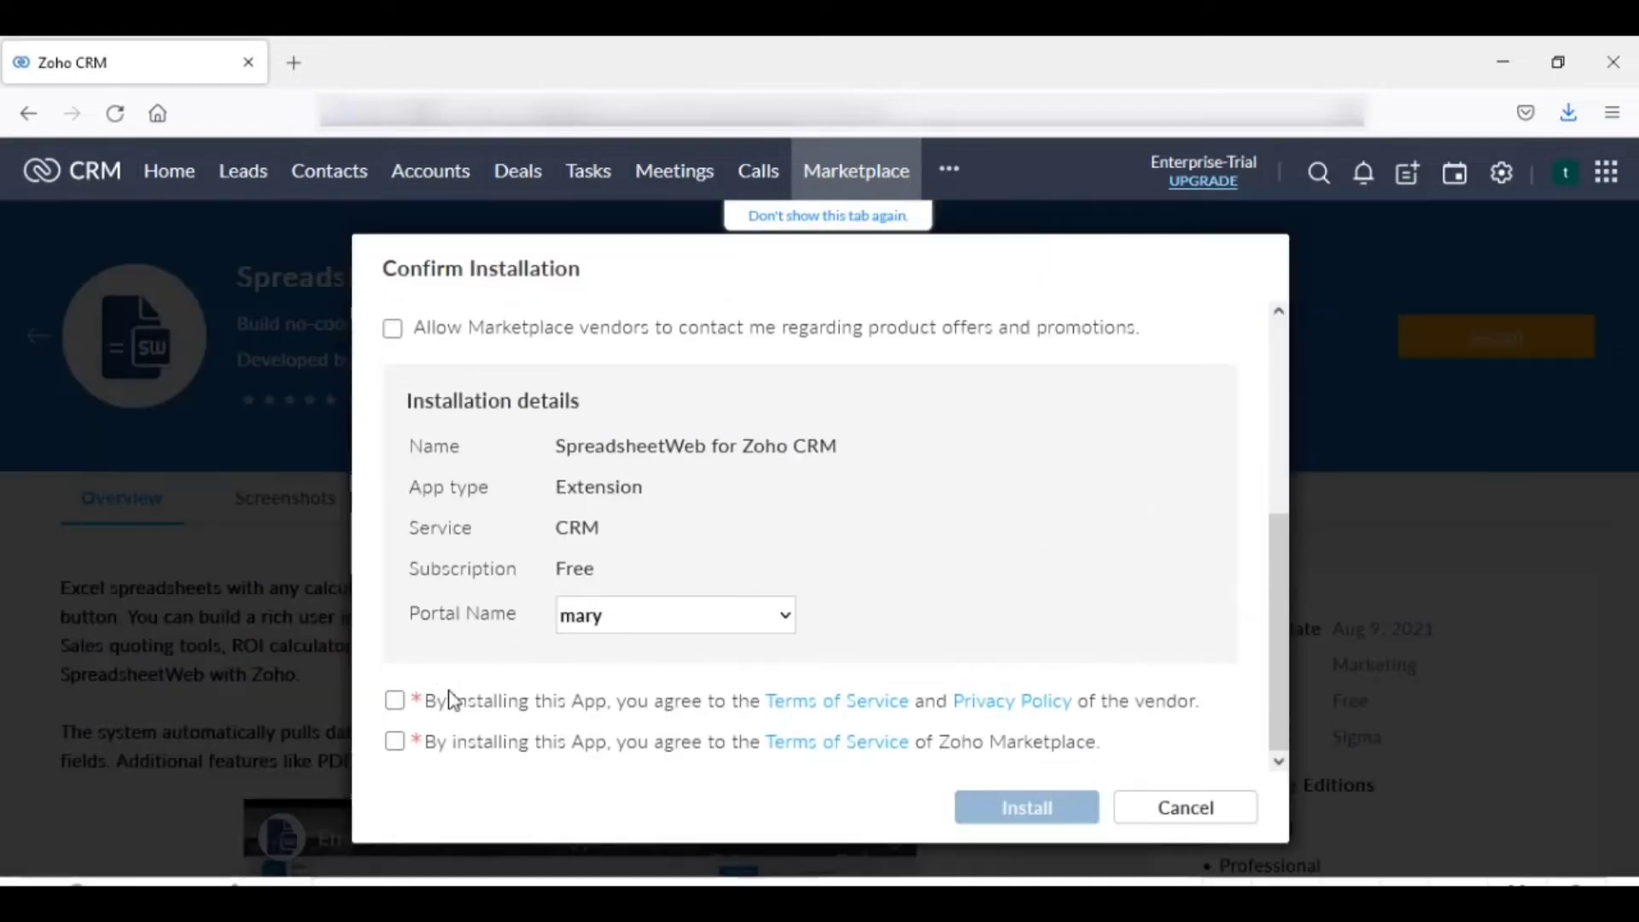
left_click(396, 701)
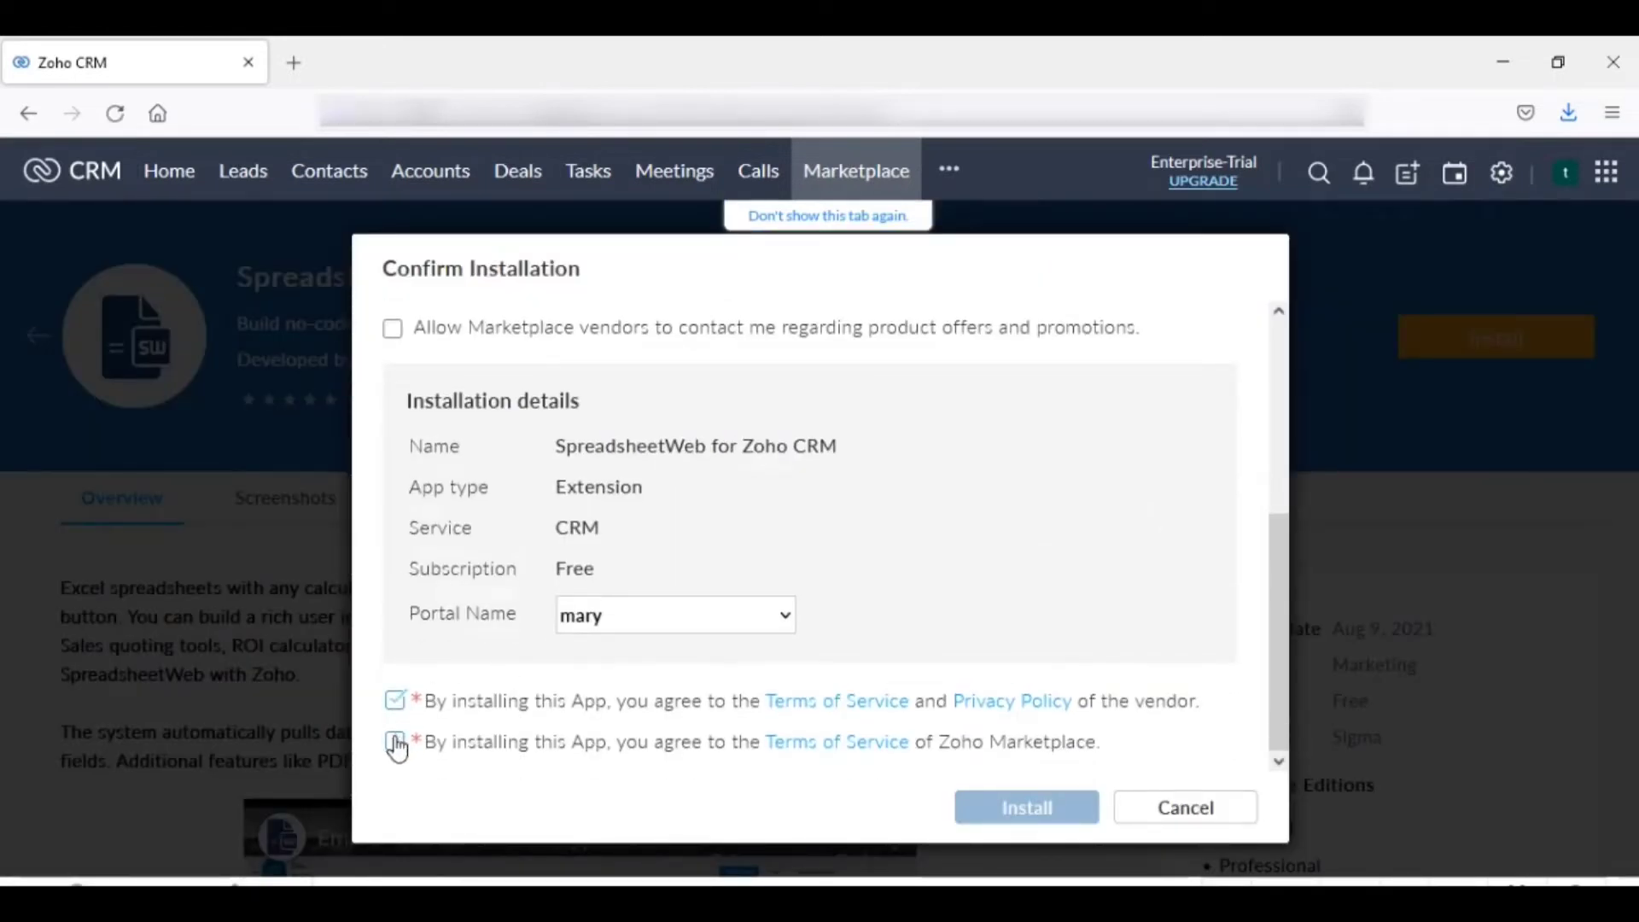
left_click(395, 741)
left_click(1014, 818)
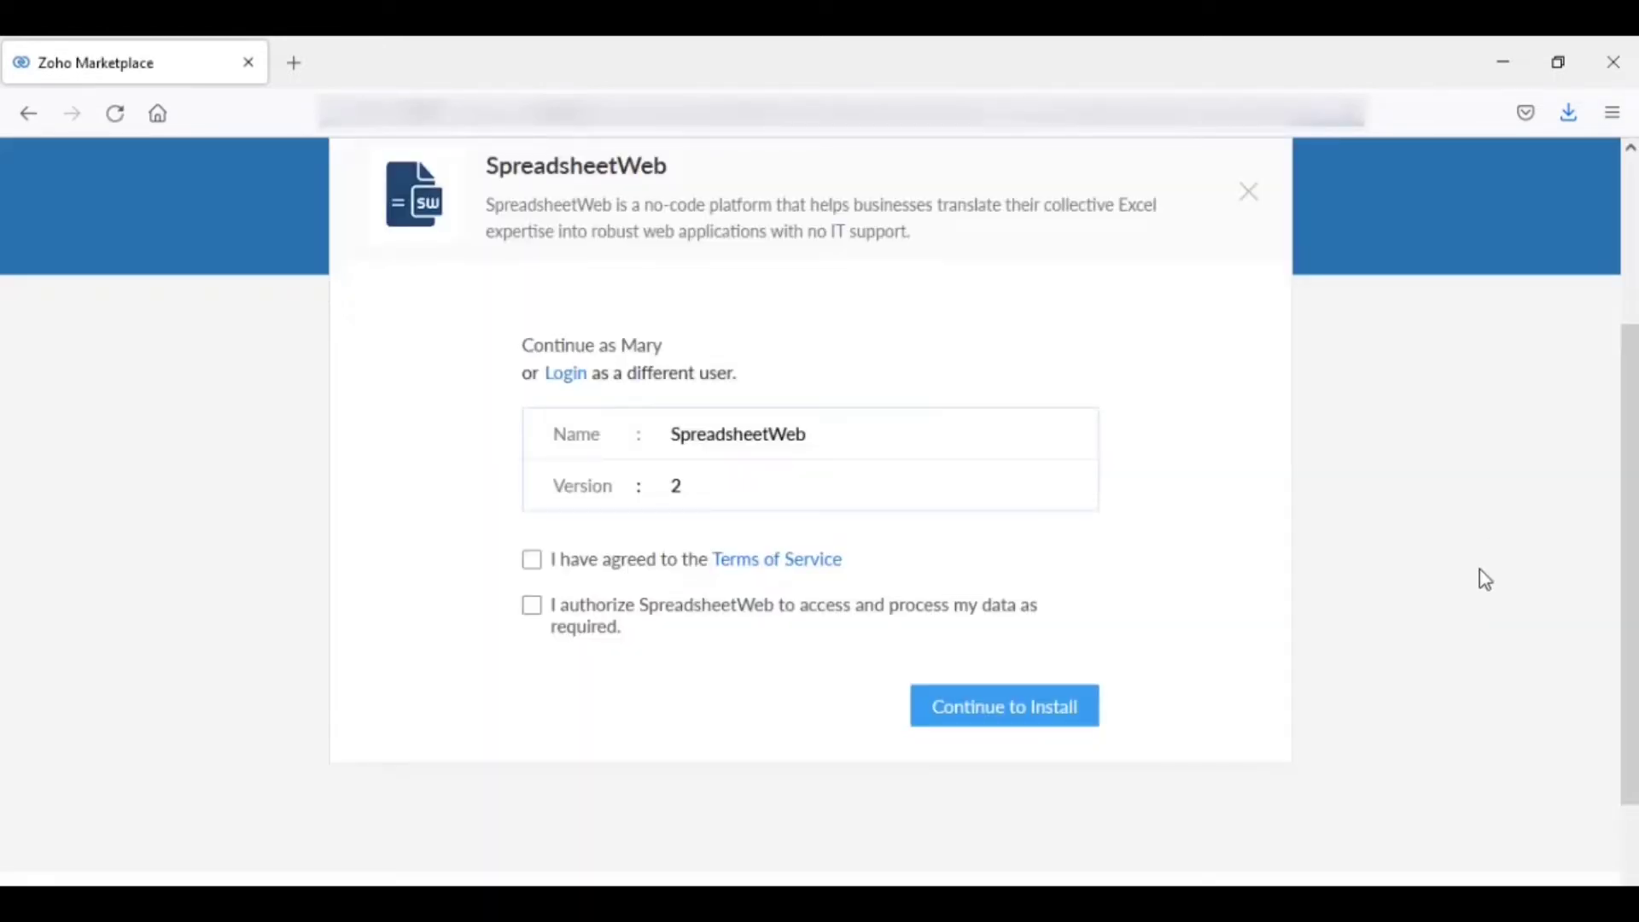
Agree to the Terms of Service, authorize SpreadsheetWeb to access and process the data, and continue through the installation
left_click(540, 579)
left_click(534, 610)
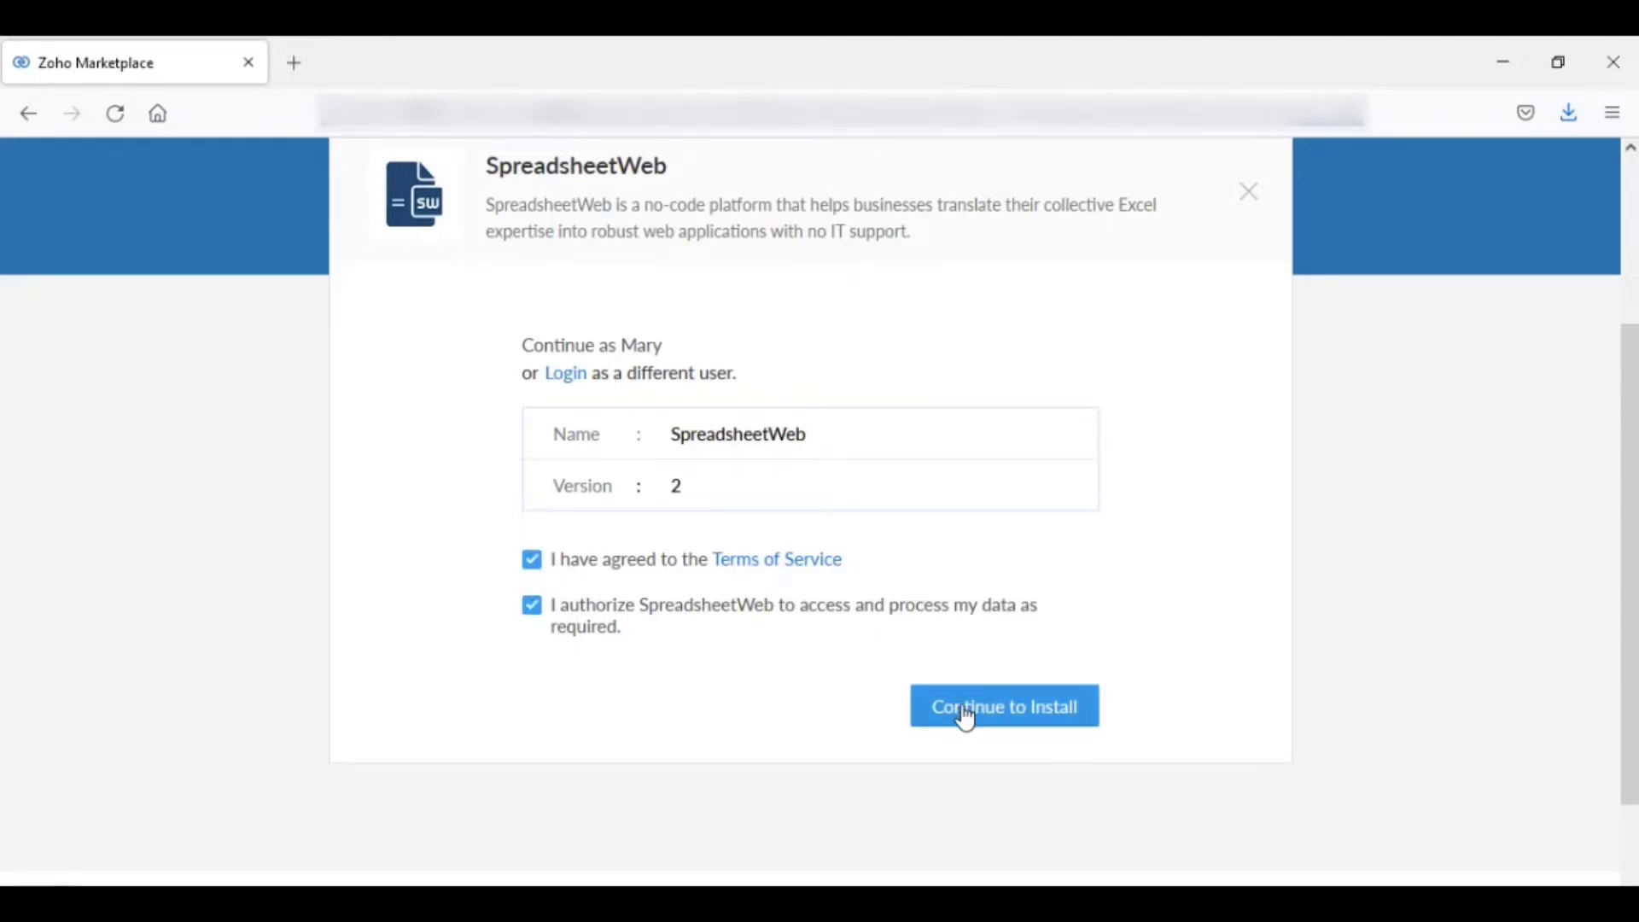
left_click(965, 718)
left_click(562, 445)
left_click(1058, 591)
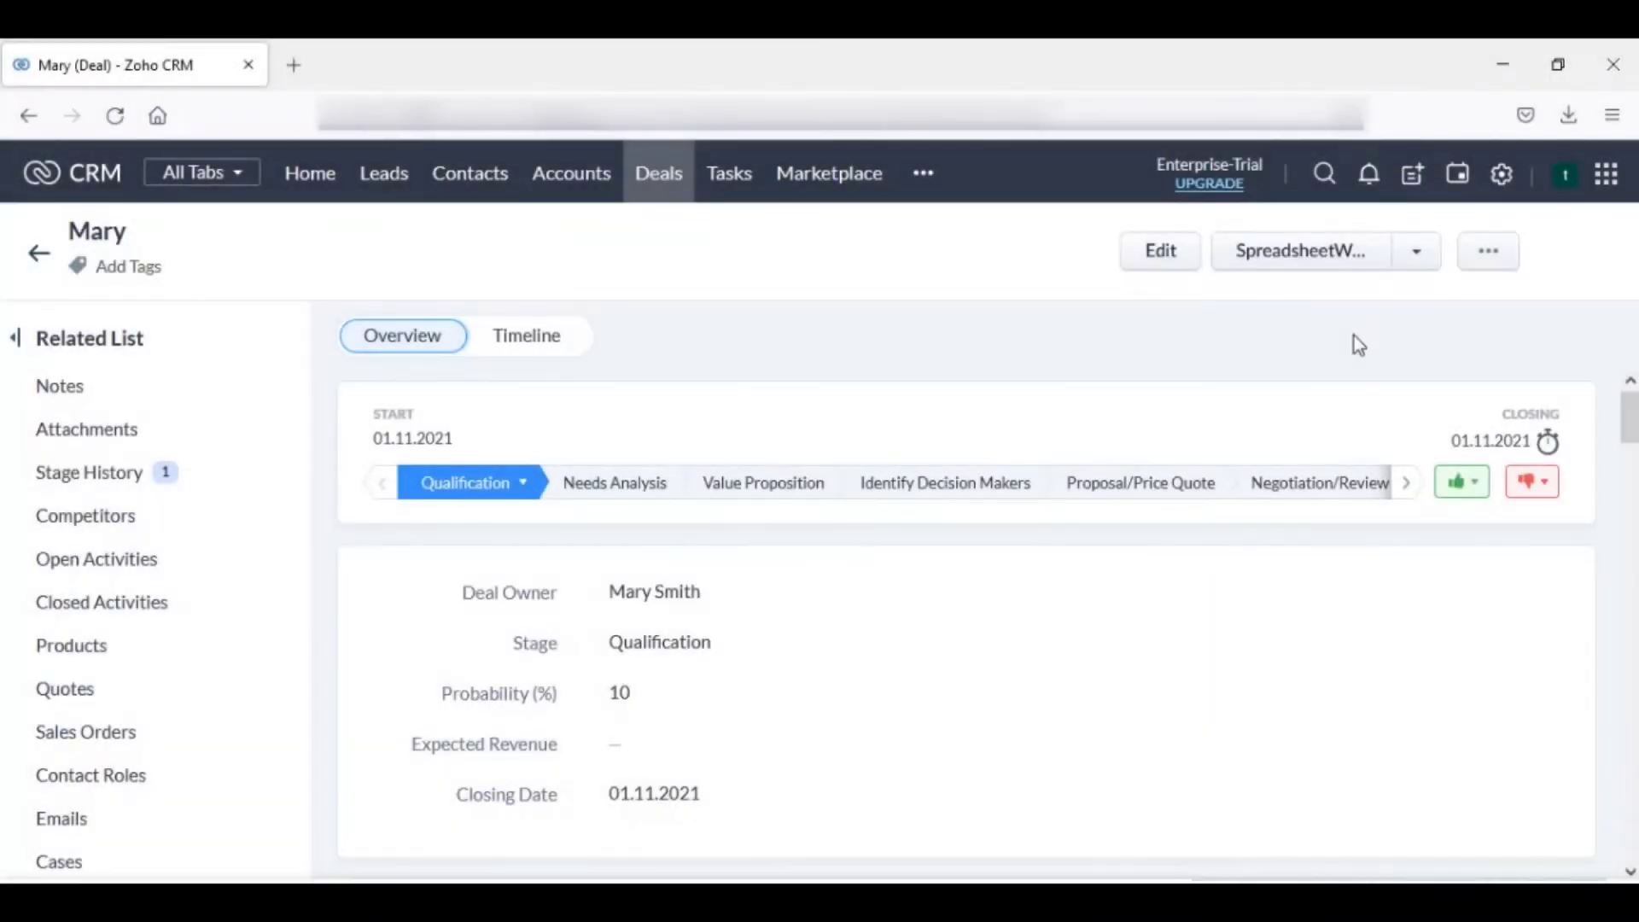
Open SpreadsheetWeb from the deal and add a new application named Term Life with its Designer application link and identifier
left_click(1292, 254)
left_click(360, 755)
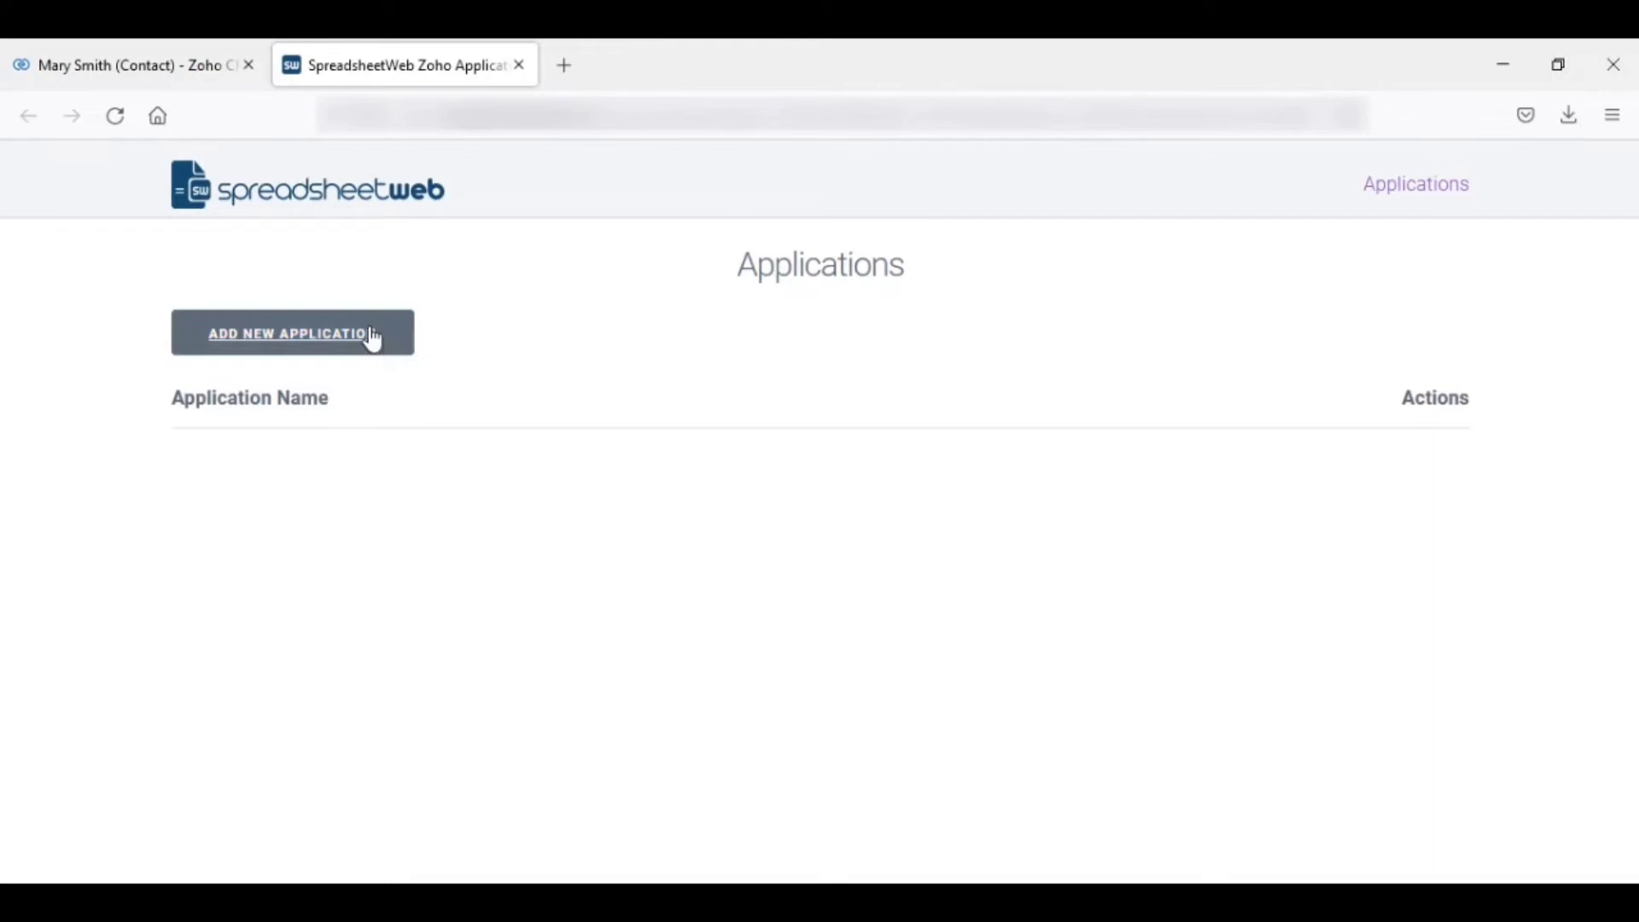
left_click(468, 363)
type("Term L")
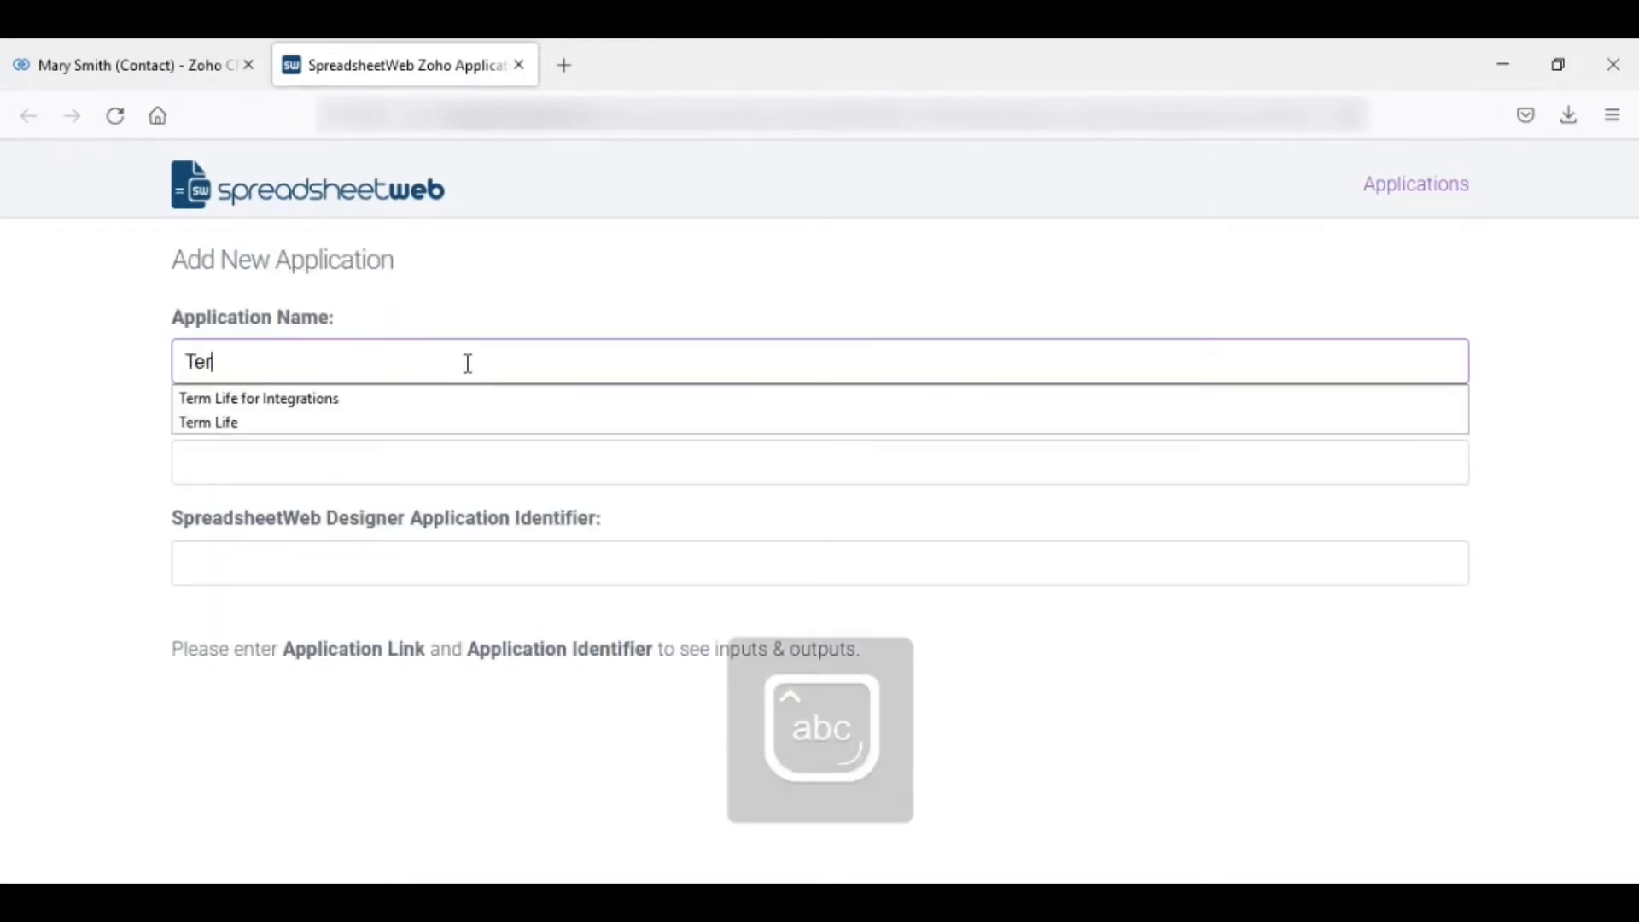
type("ife")
left_click(453, 332)
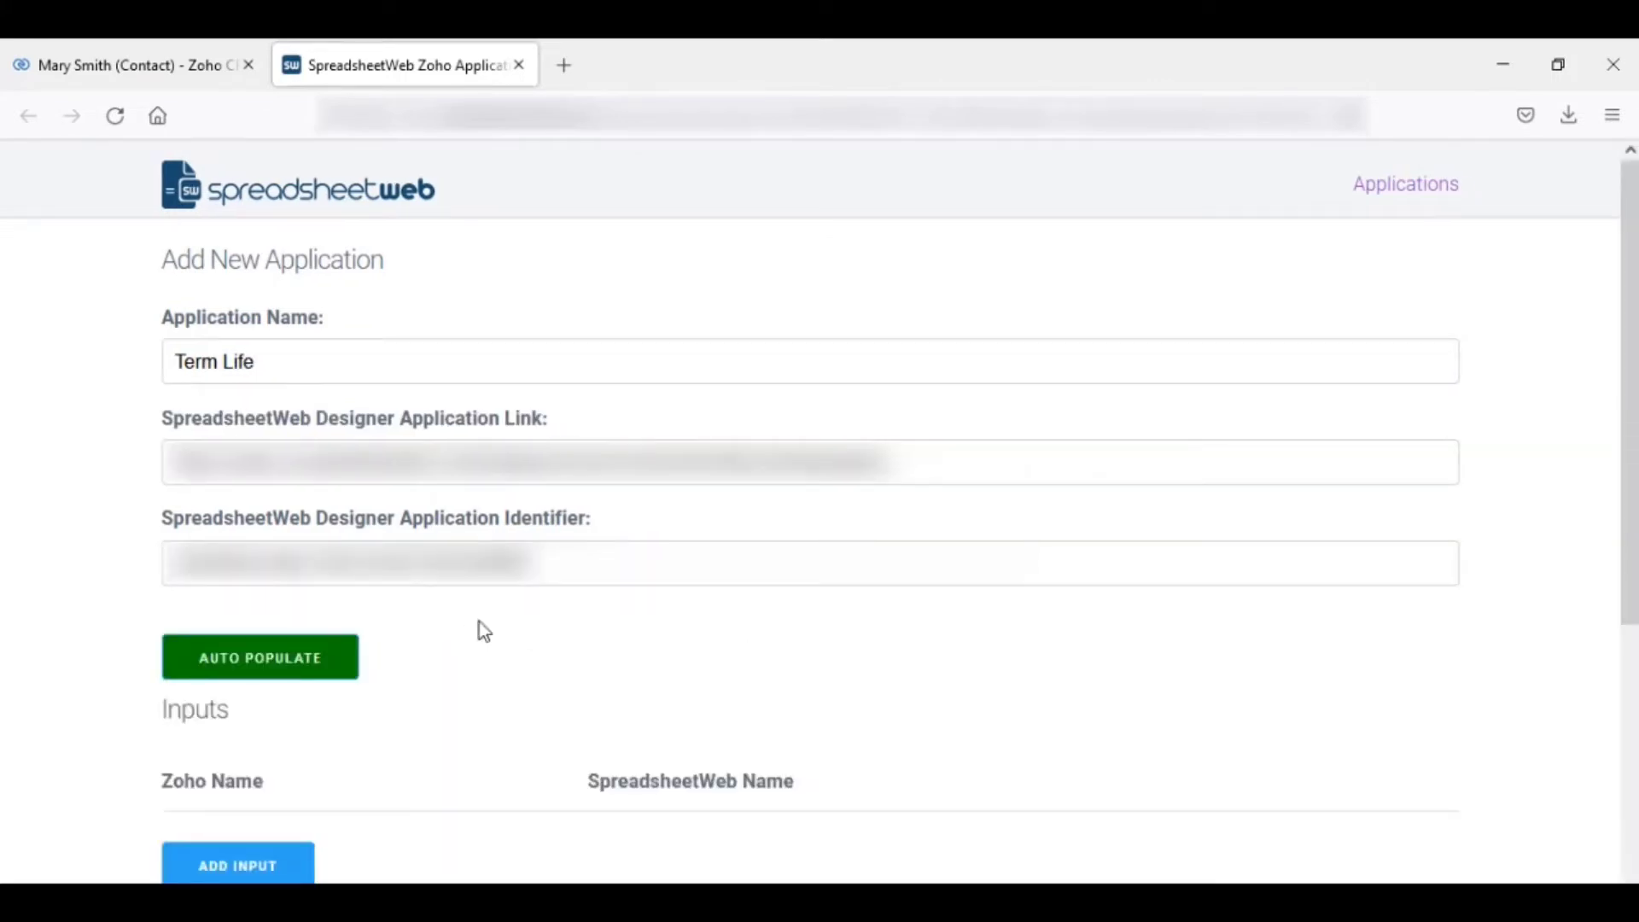
Auto-populate the application's input mappings between Zoho and SpreadsheetWeb fields and review the matched pairs
left_click(346, 670)
scroll(716, 362, "down", 8)
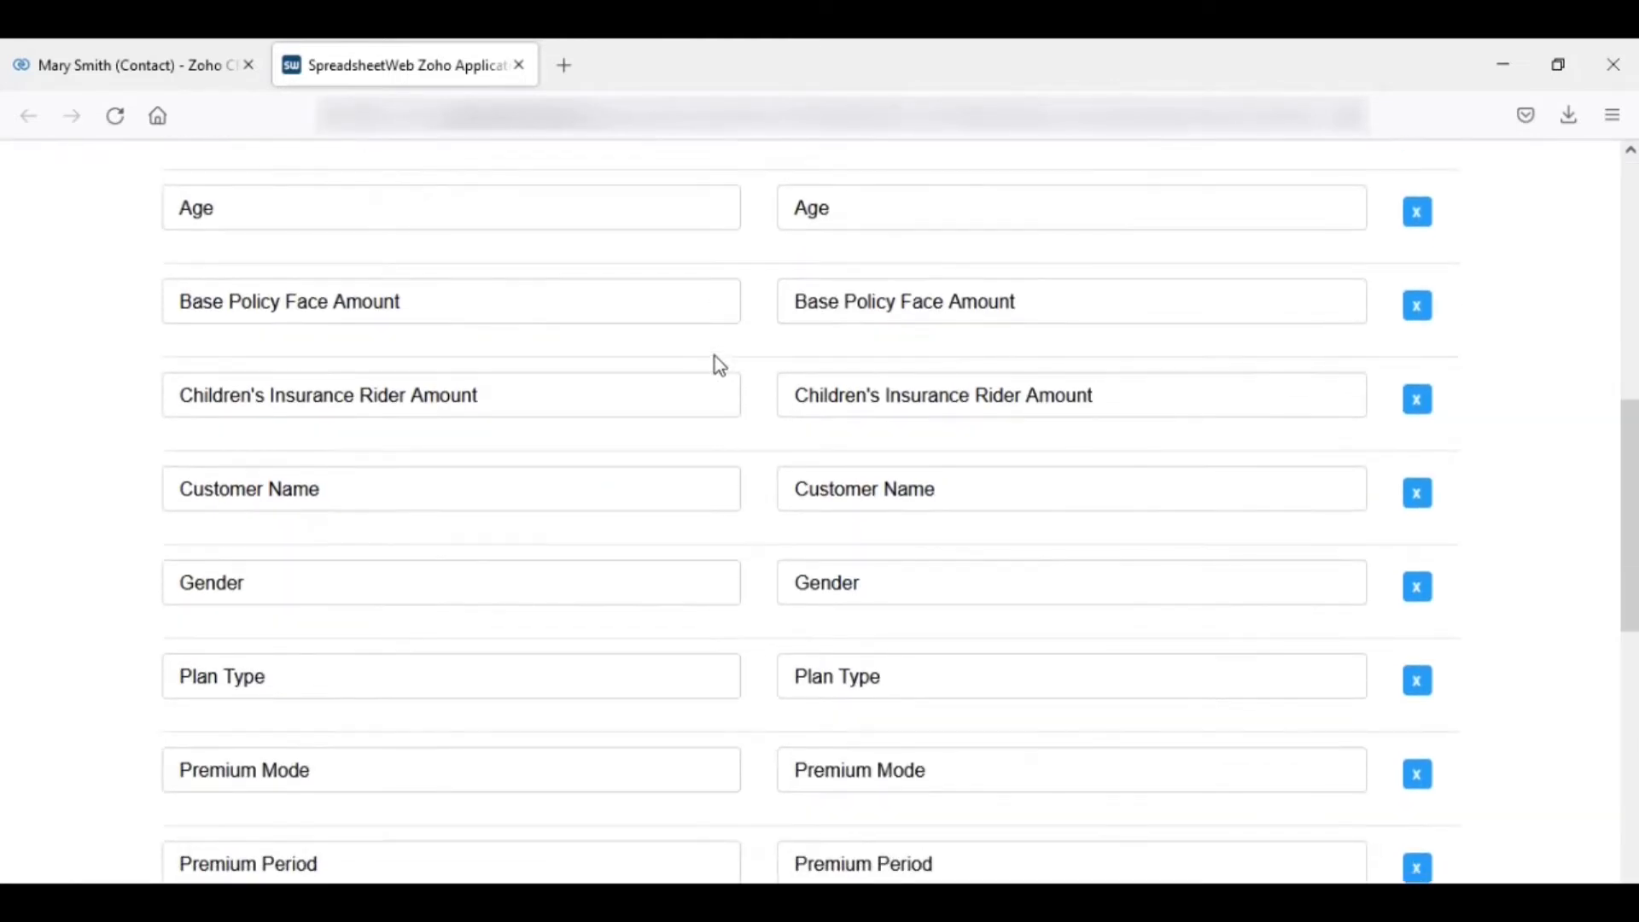
scroll(715, 356, "down", 6)
scroll(721, 373, "down", 3)
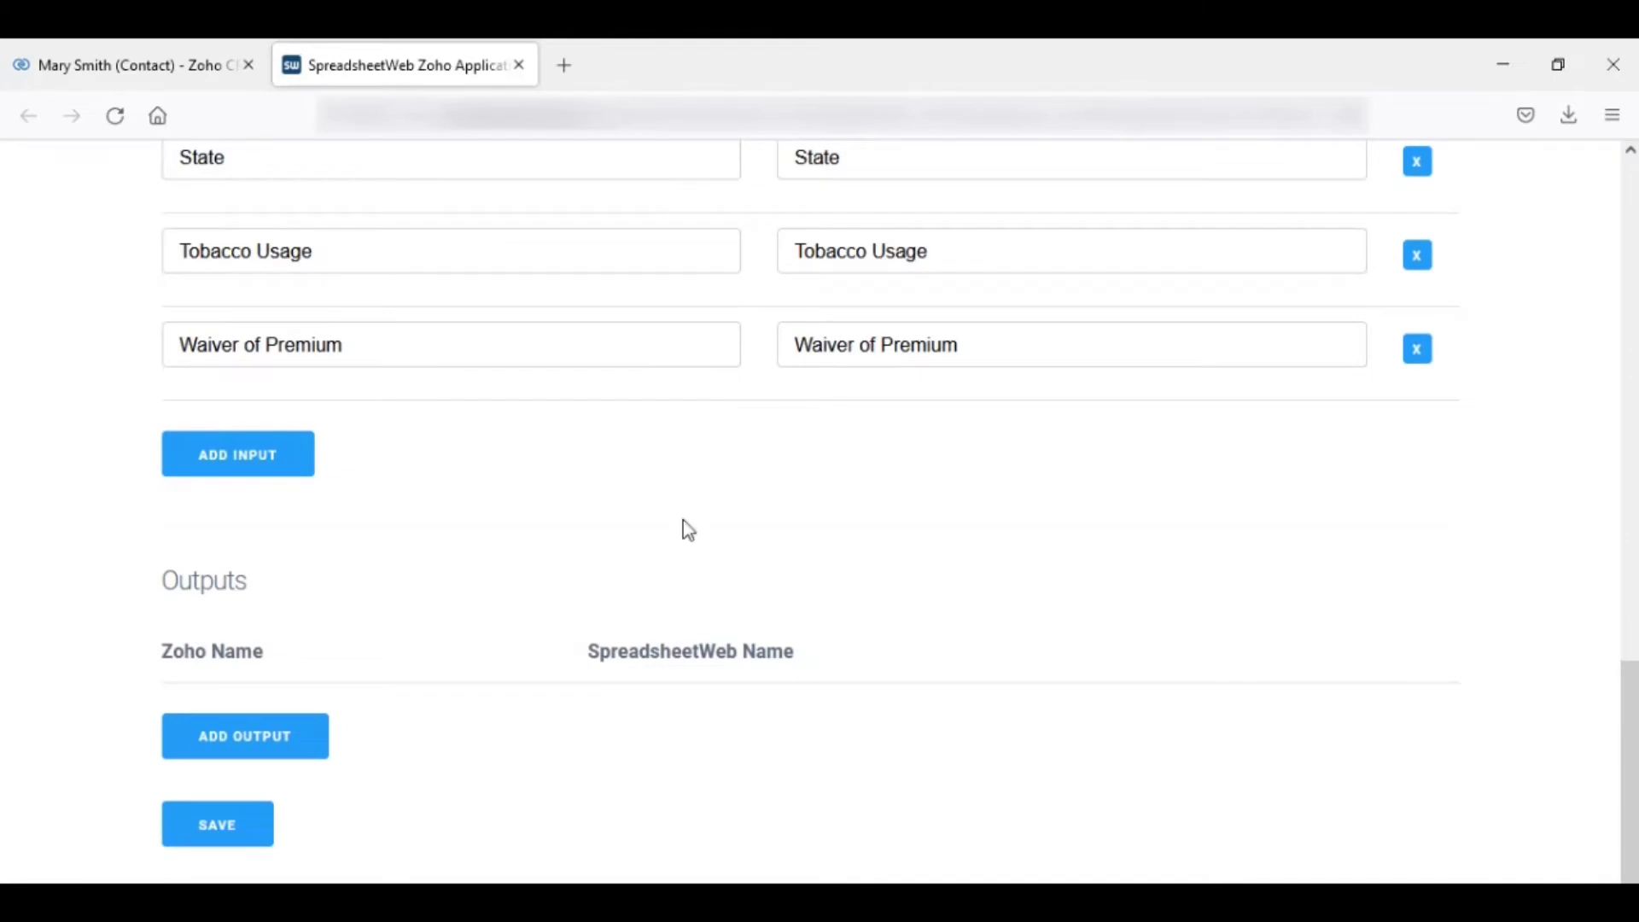
Add an output mapping the Zoho field TotalPremium to SpreadsheetWeb's Total Premium, and save the application
left_click(291, 747)
left_click(305, 725)
scroll(342, 531, "down", 10)
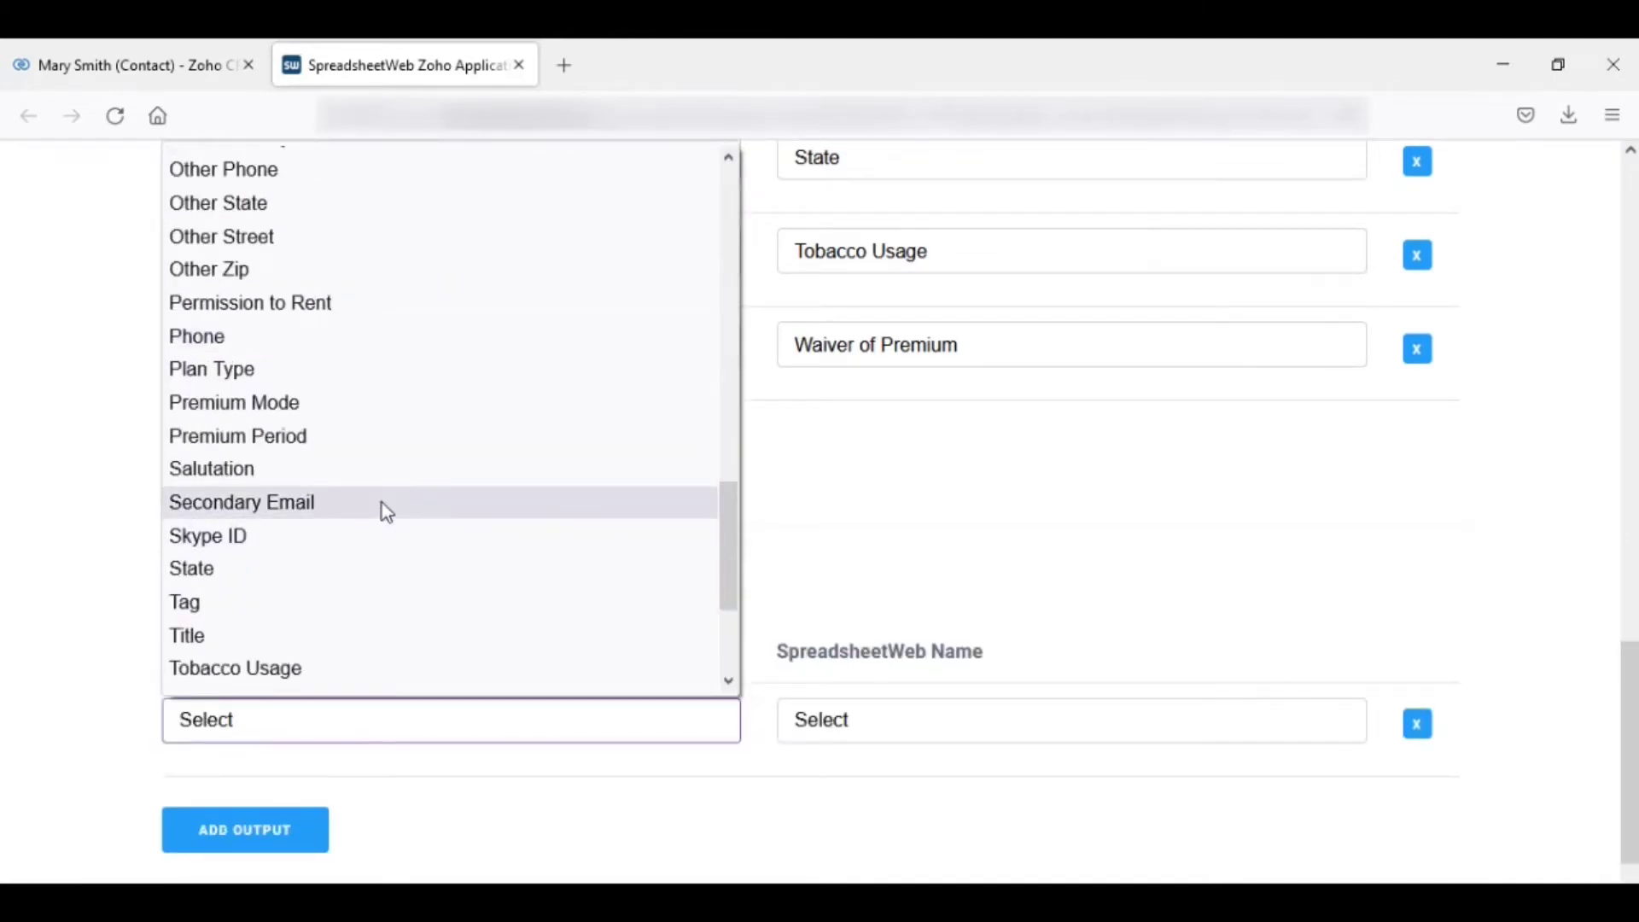
scroll(384, 495, "down", 3)
left_click(390, 483)
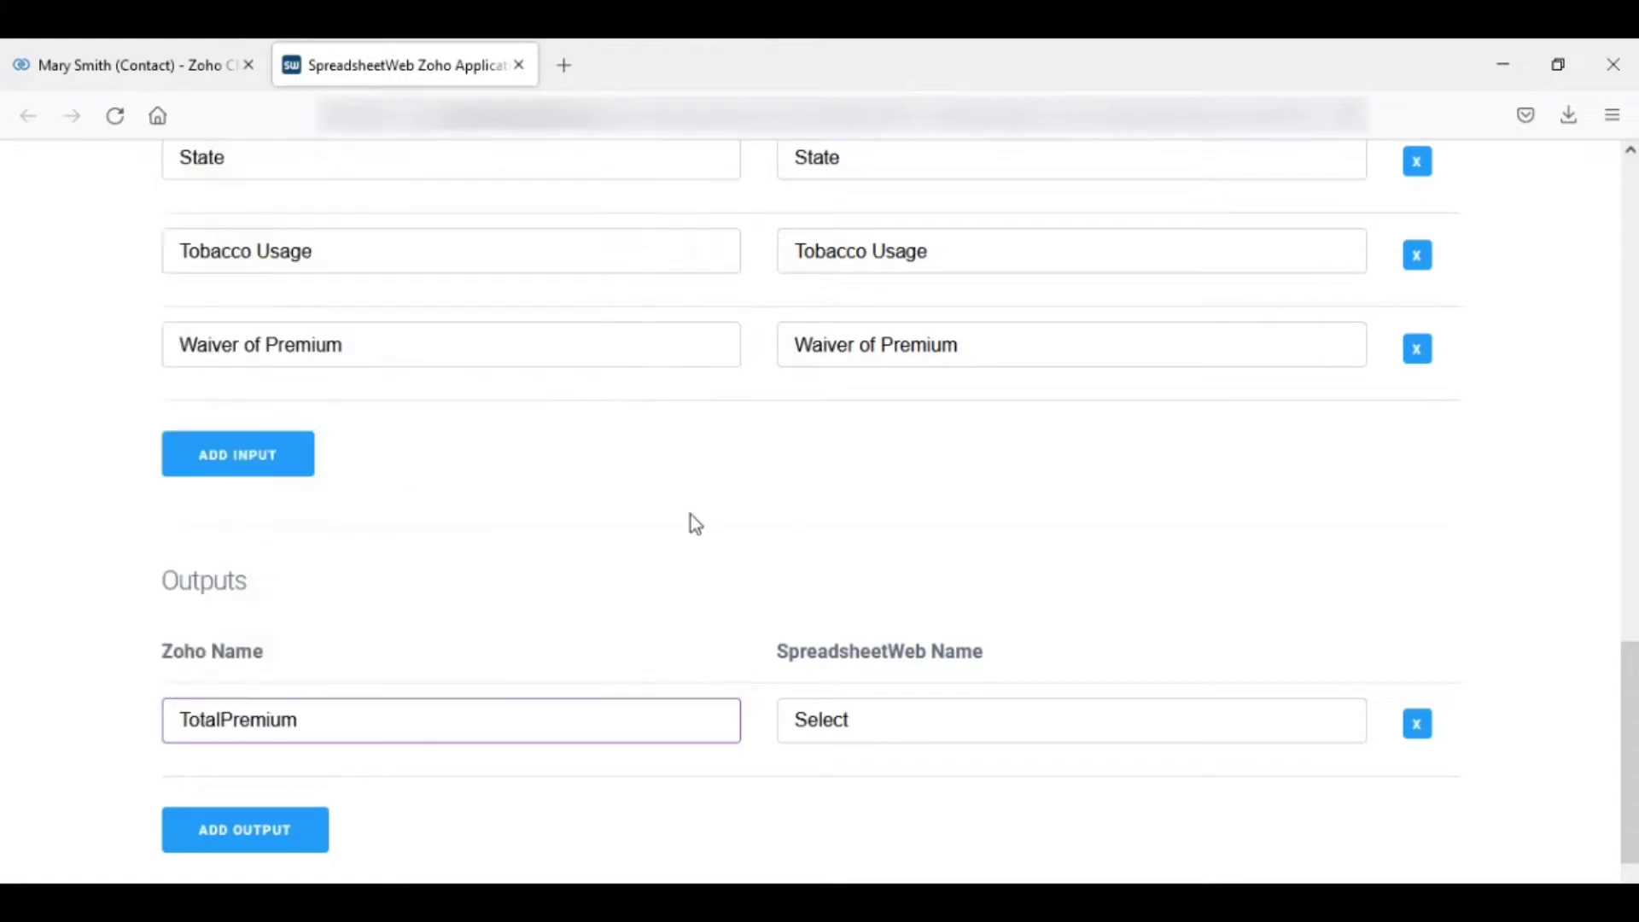
left_click(941, 716)
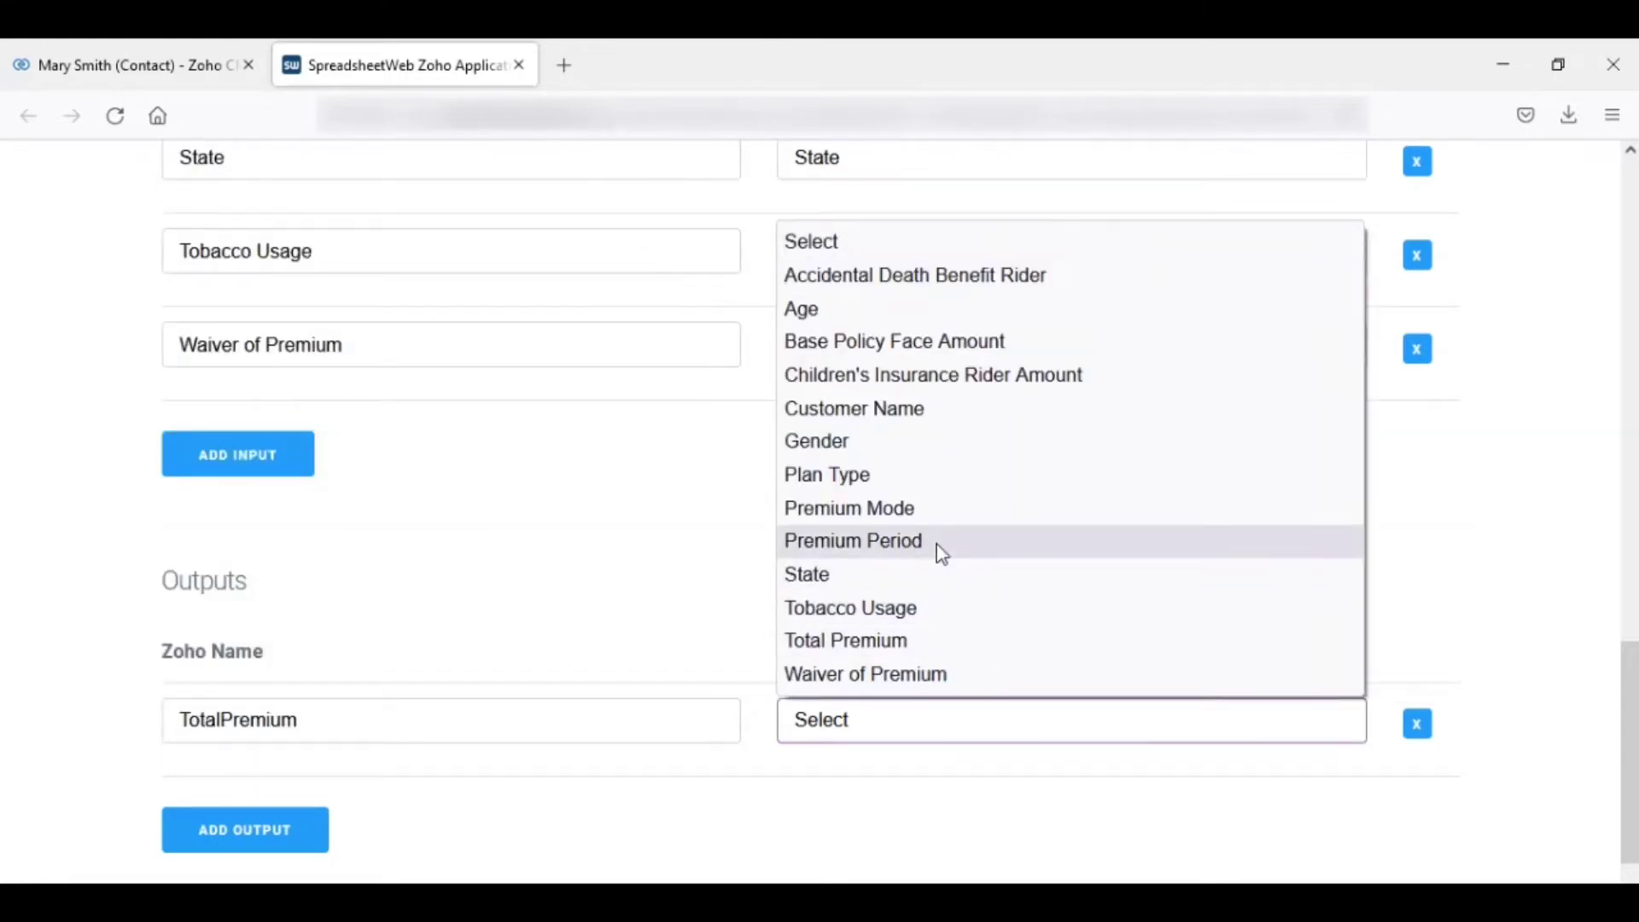
left_click(888, 647)
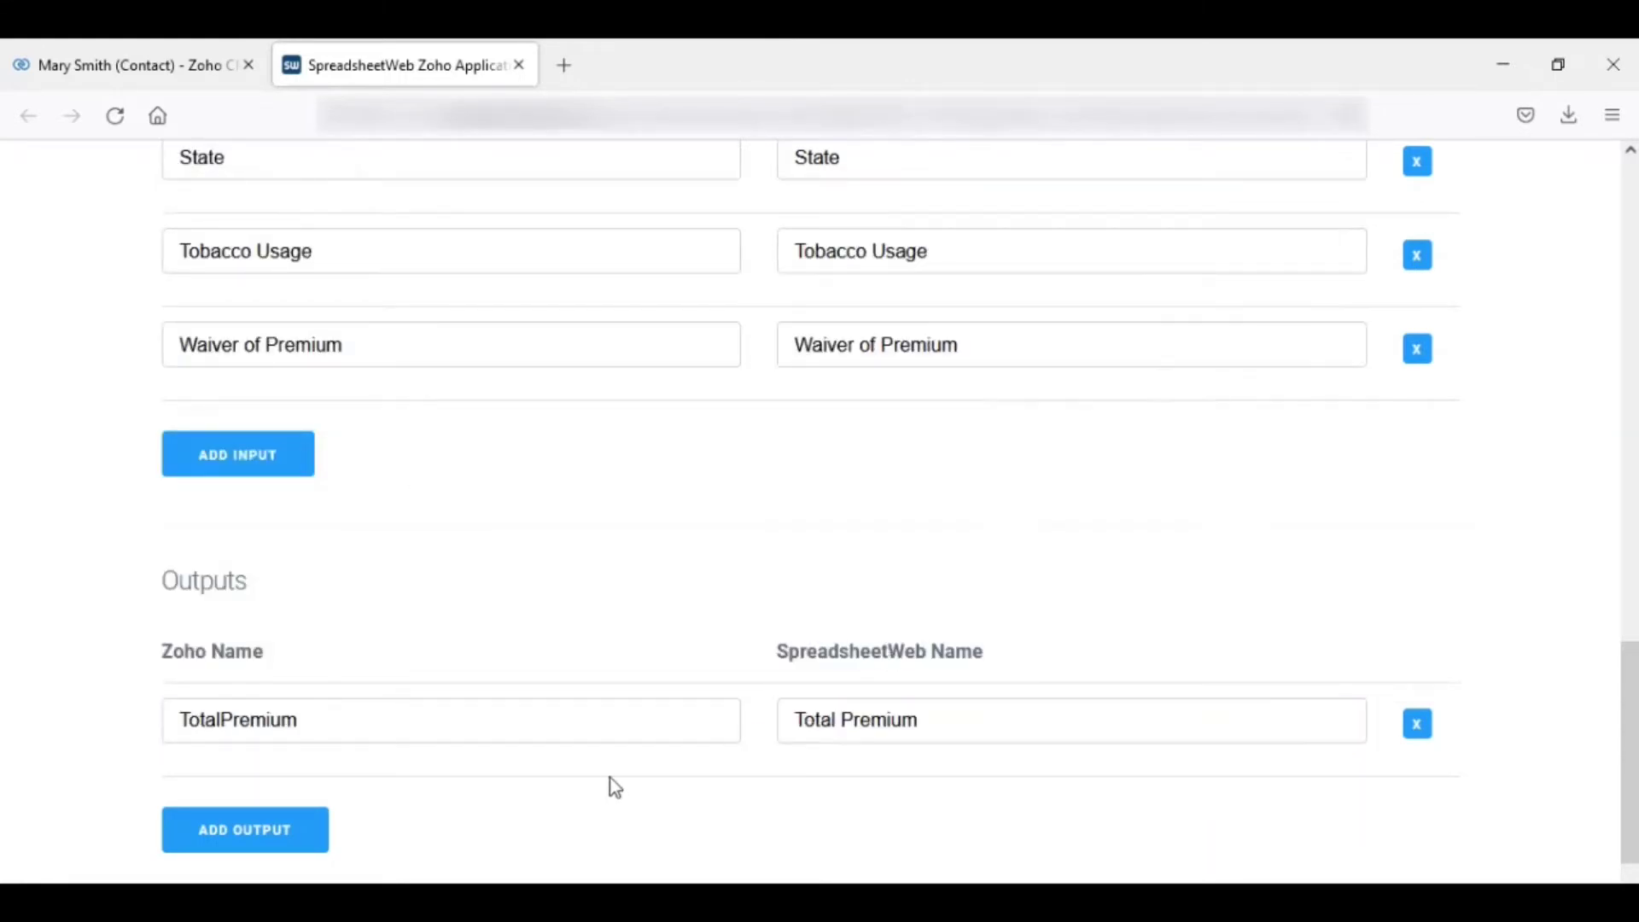
scroll(610, 777, "down", 1)
left_click(263, 832)
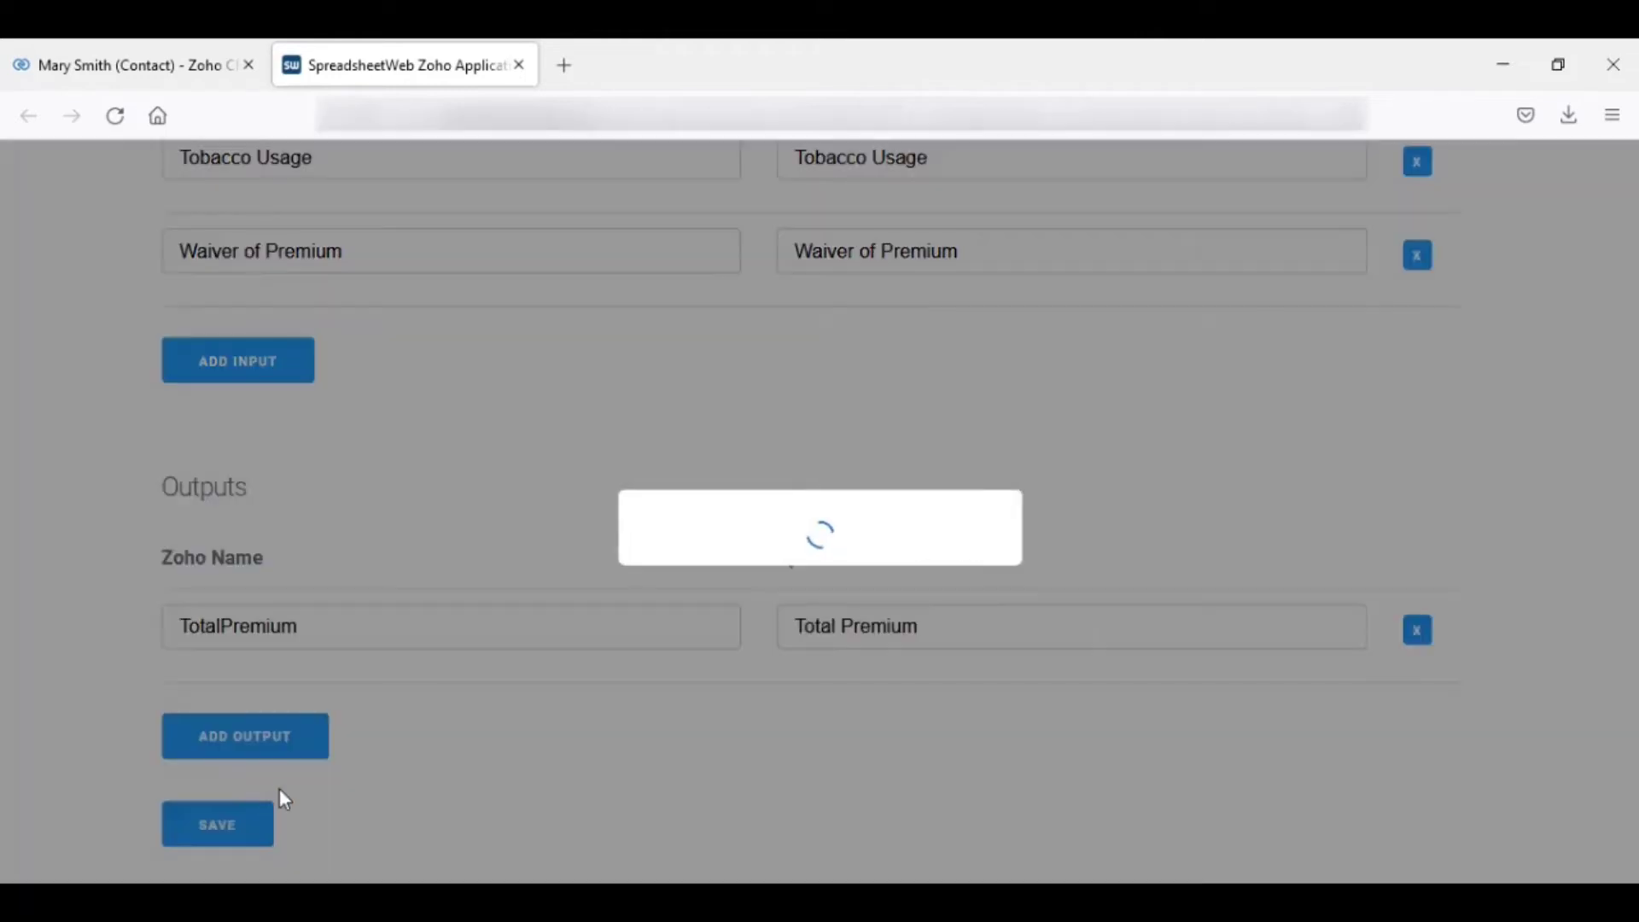
Run the Term Life application for the deal, review the proposal through its premium information, and save the result to Zoho
left_click(1182, 491)
scroll(1620, 282, "down", 2)
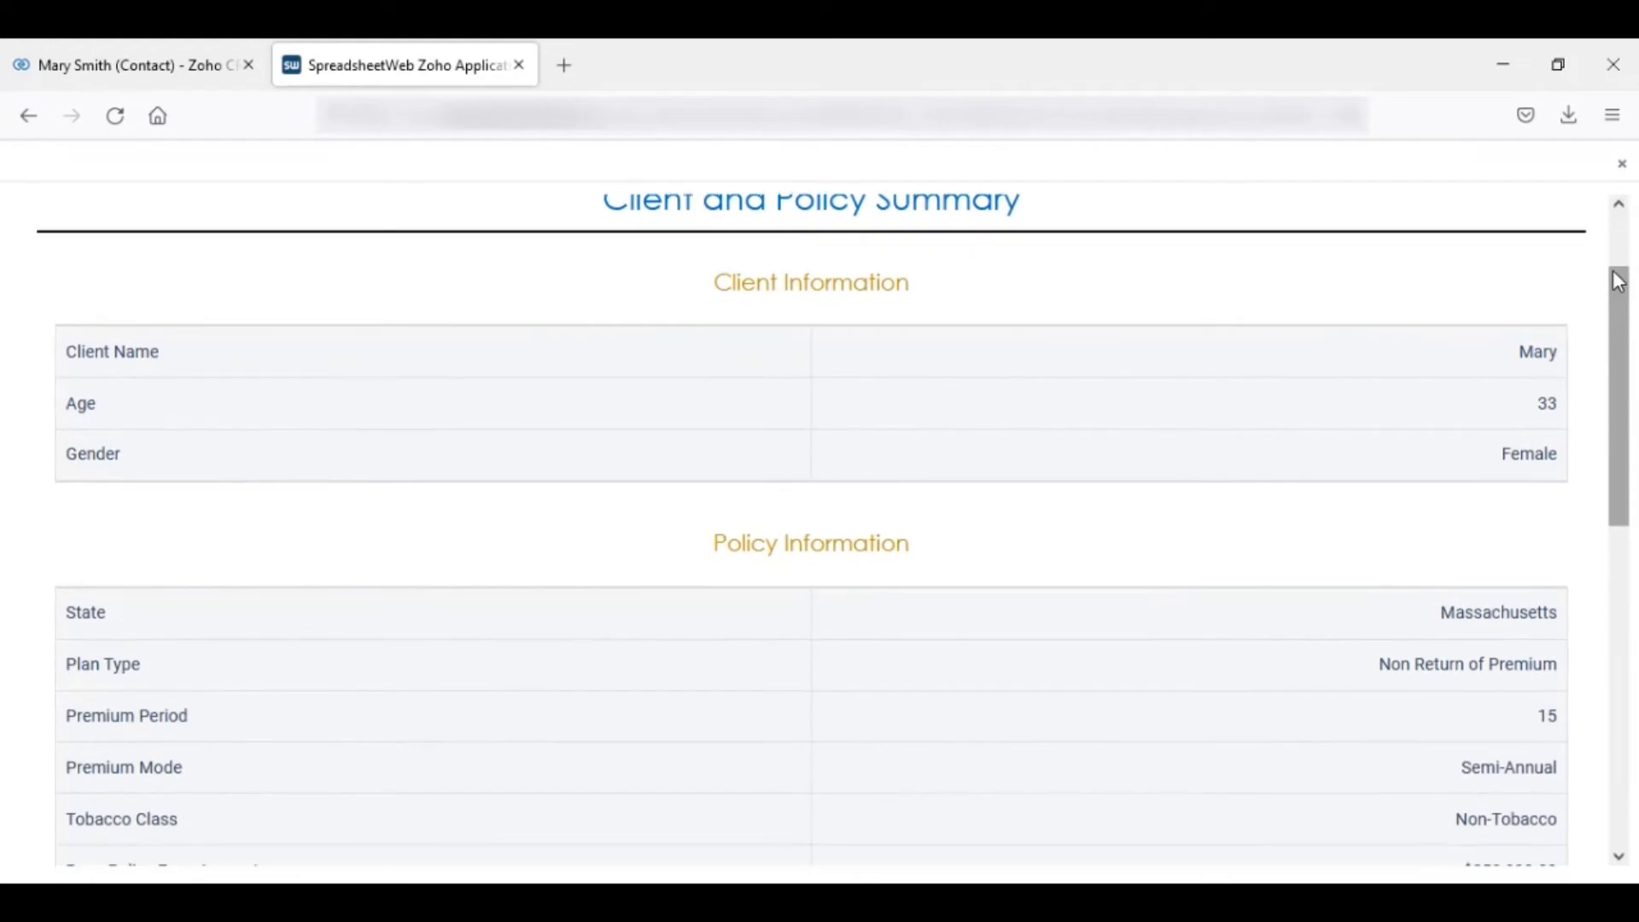
scroll(1599, 277, "down", 5)
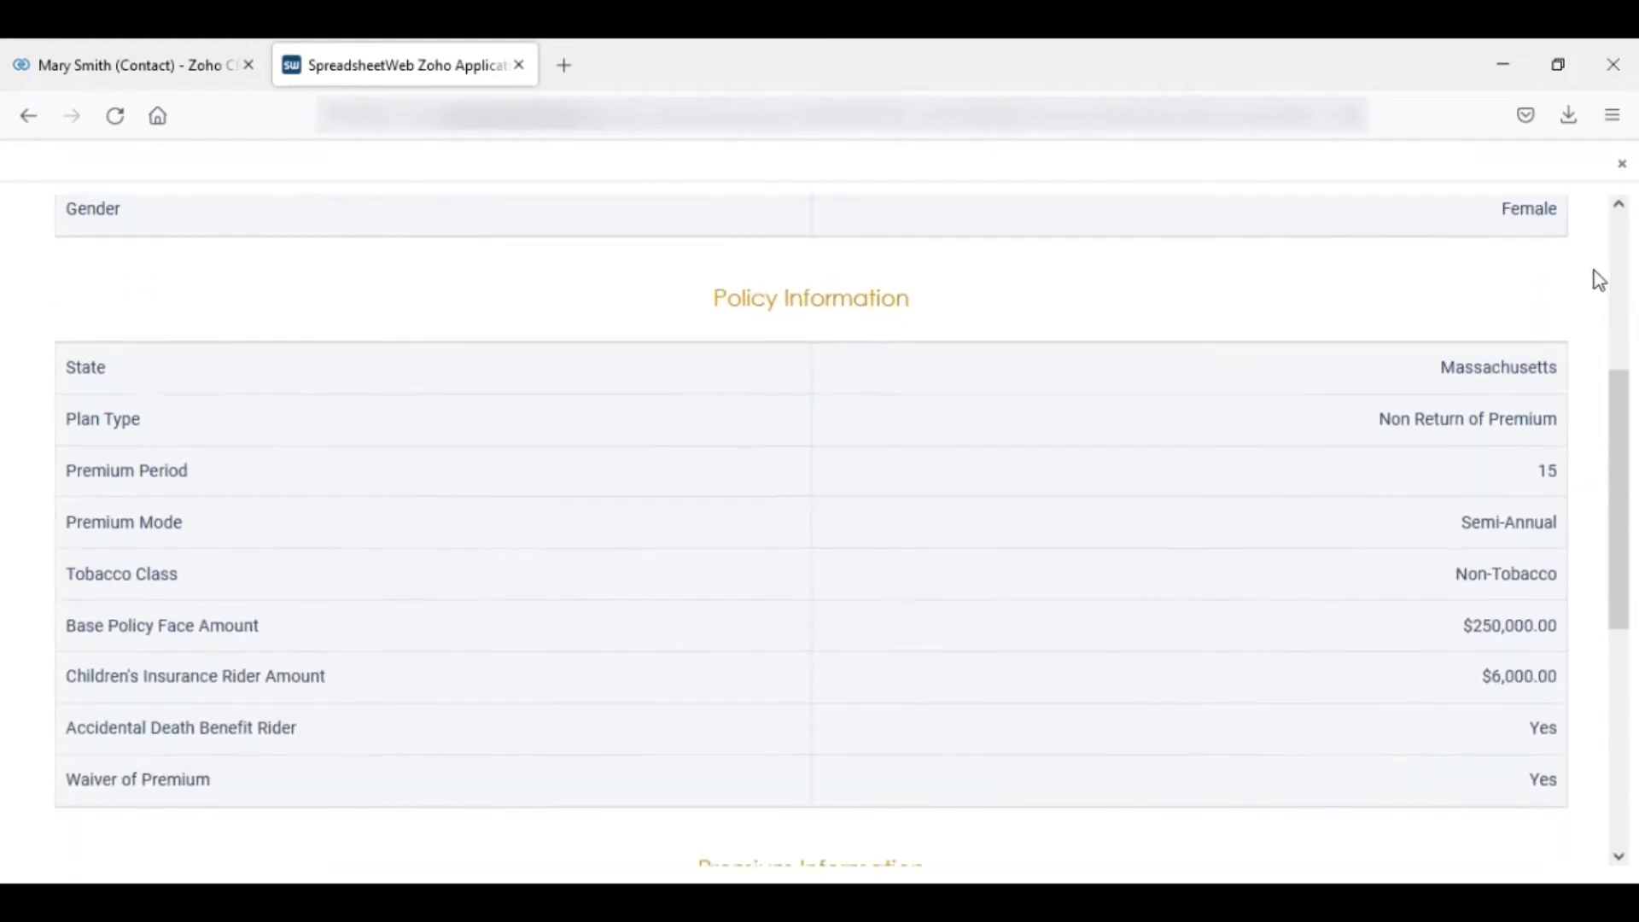
scroll(1599, 280, "down", 7)
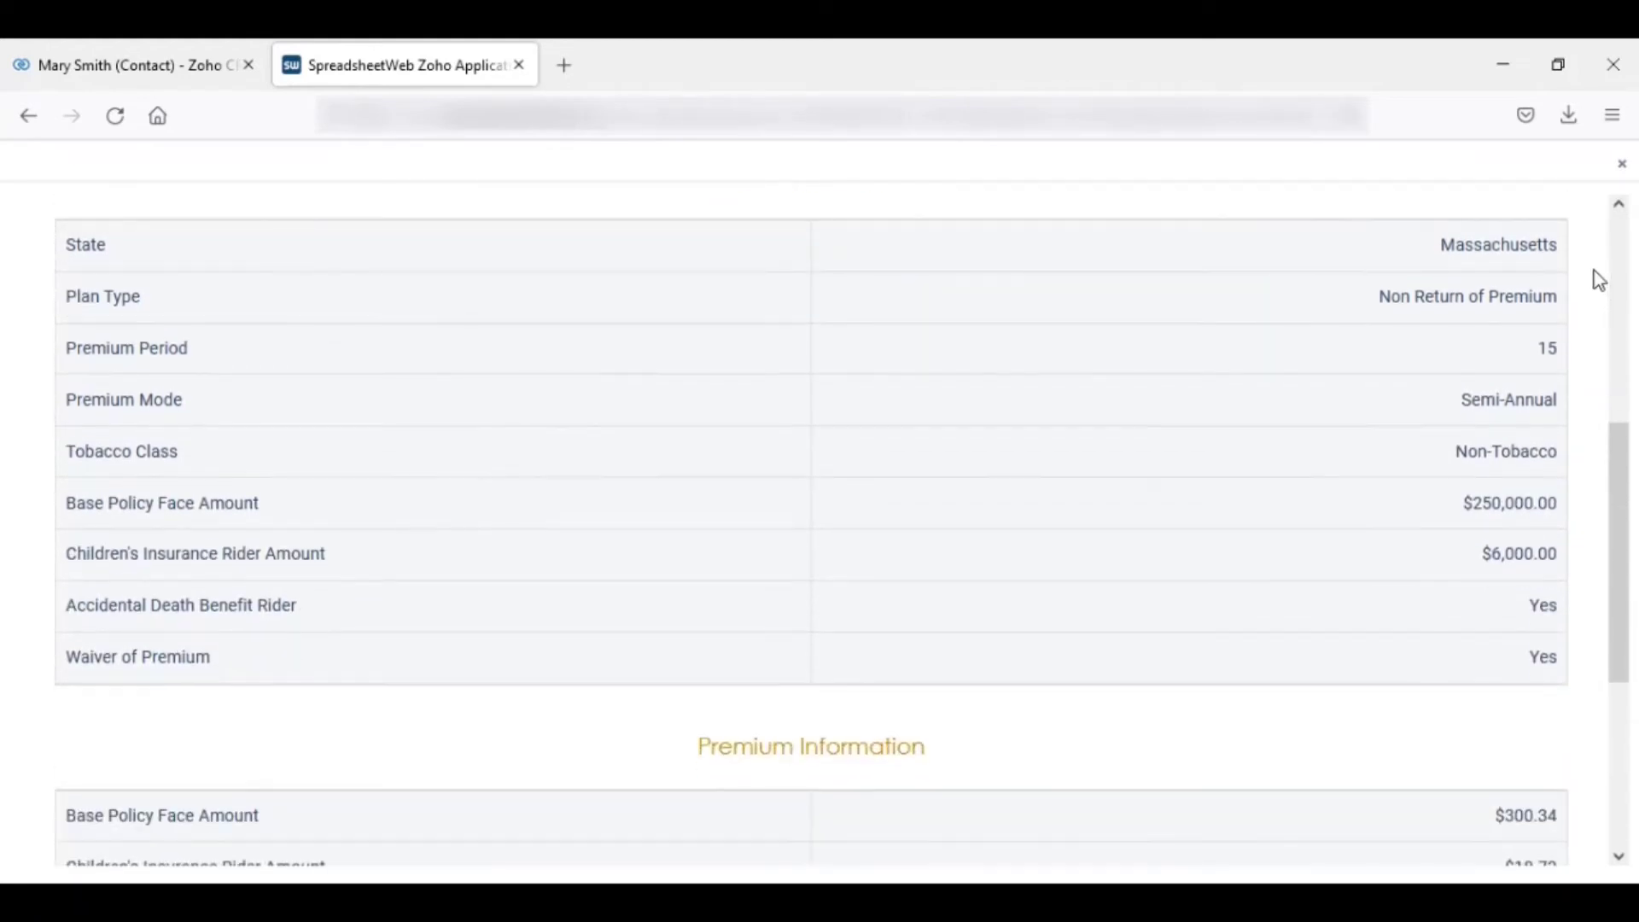
scroll(1599, 279, "down", 2)
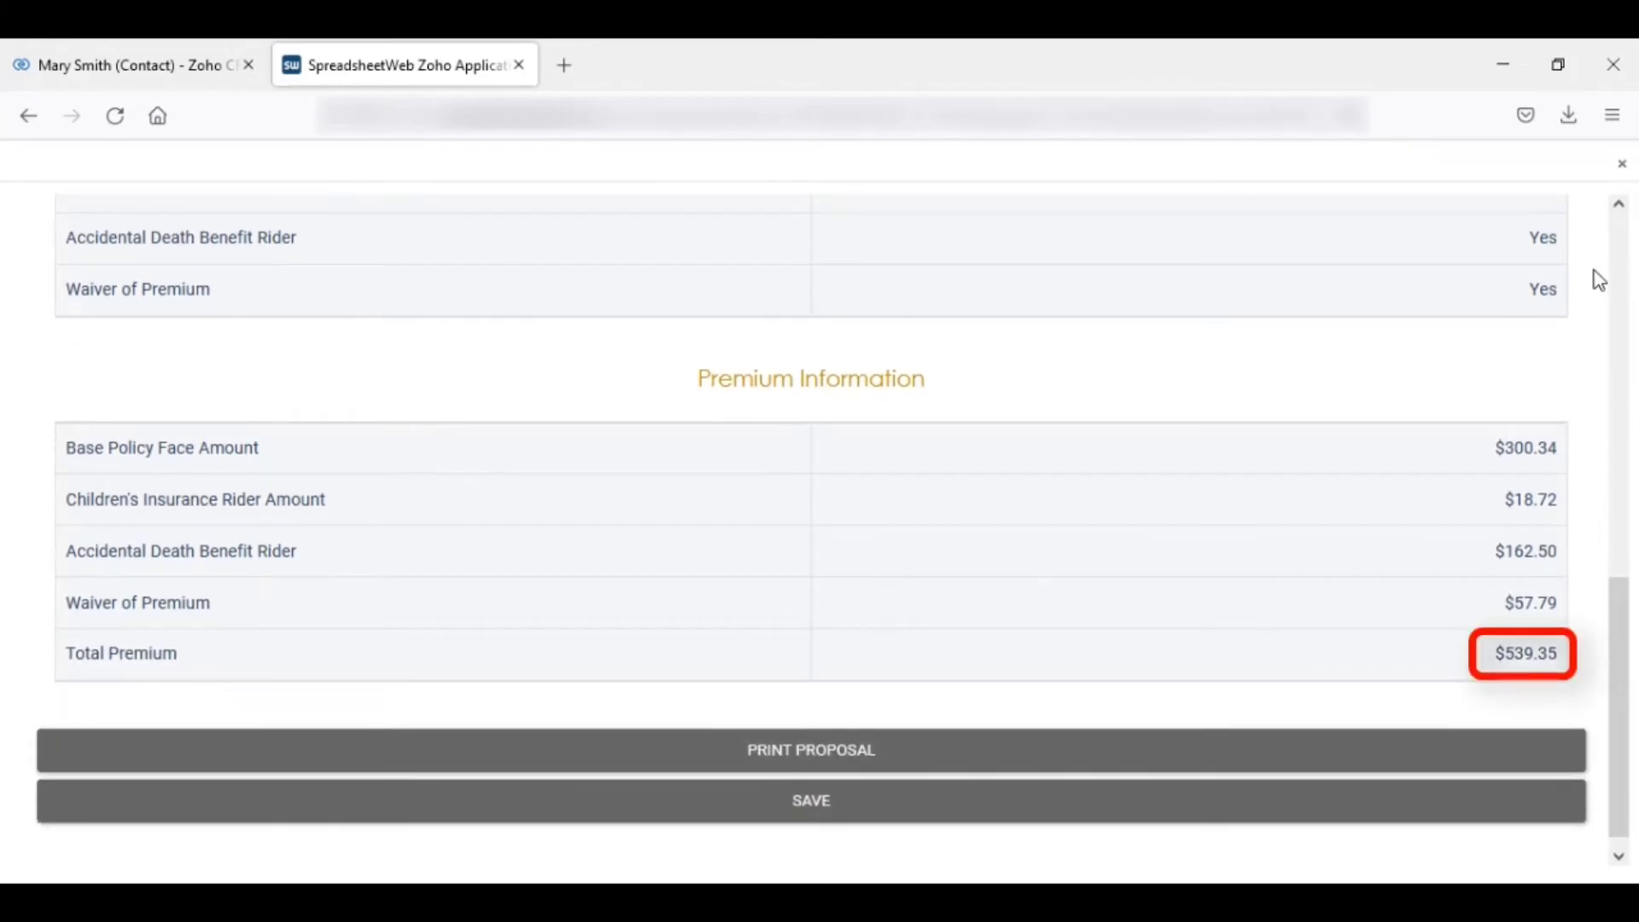
left_click(891, 800)
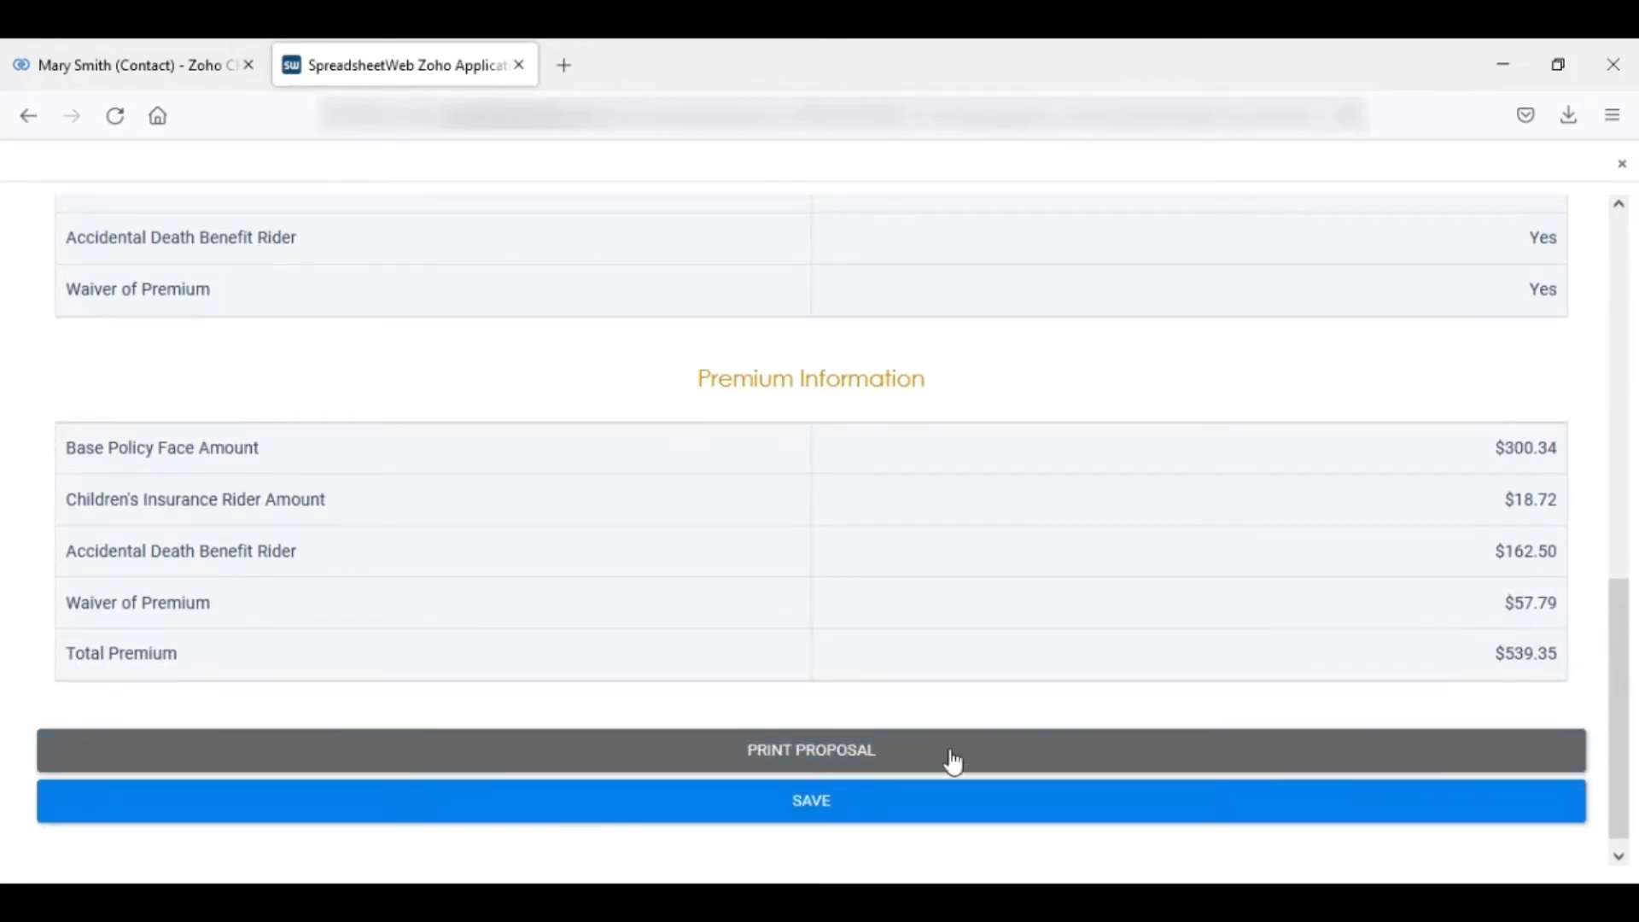
left_click(819, 622)
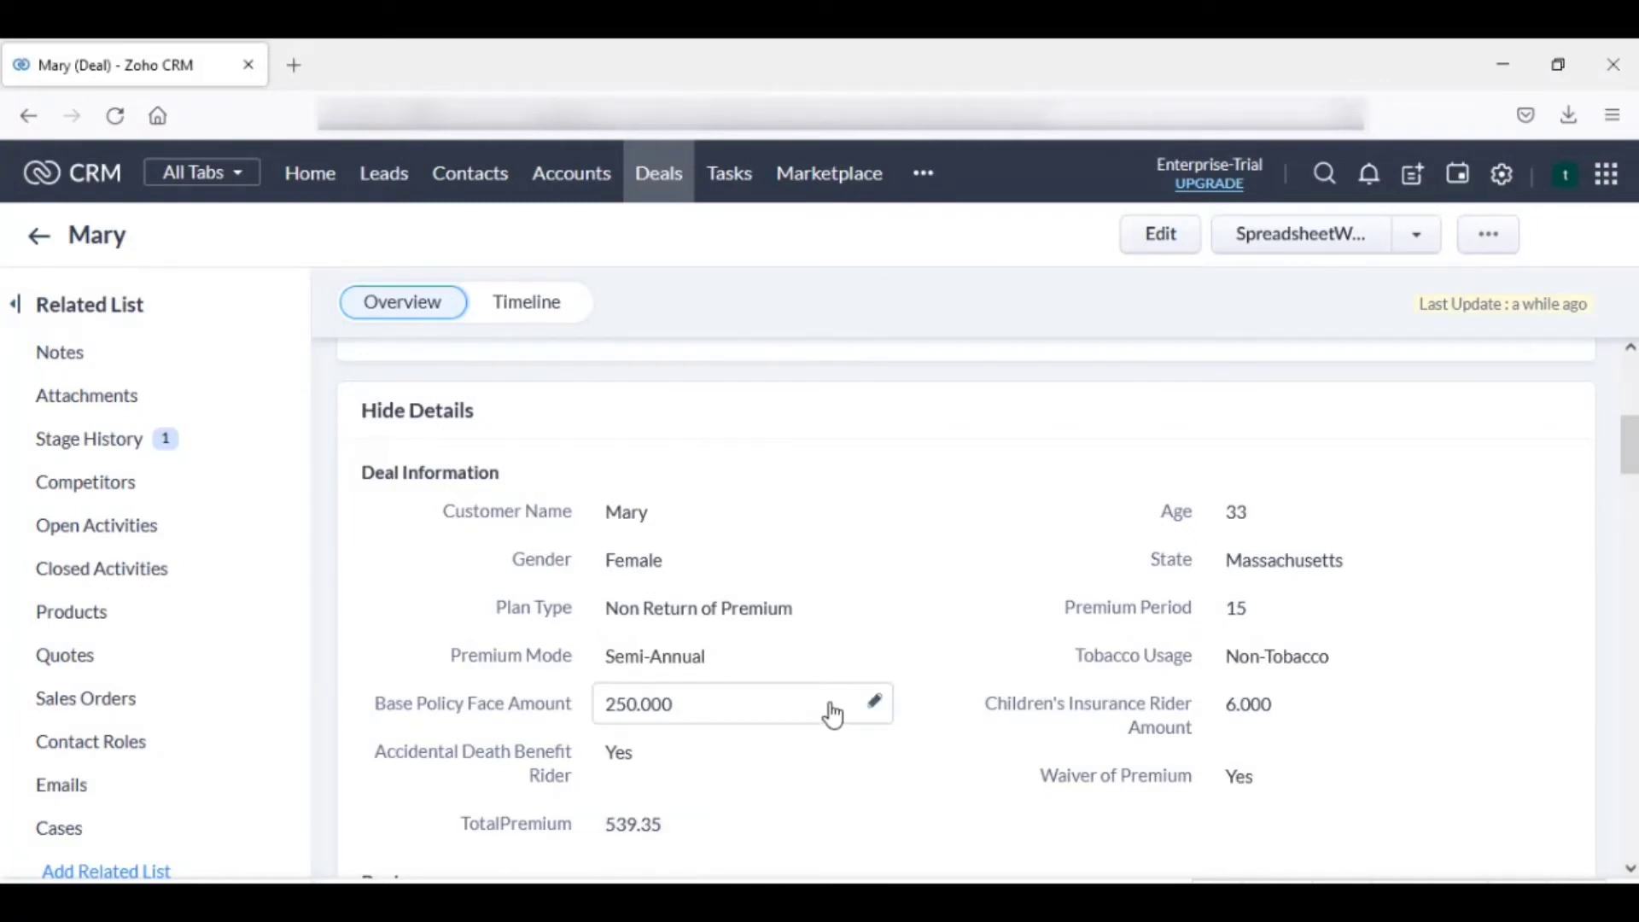
Set the deal's Base Policy Face Amount to 100000 and save the field
left_click(864, 710)
left_click_drag(837, 703, 560, 696)
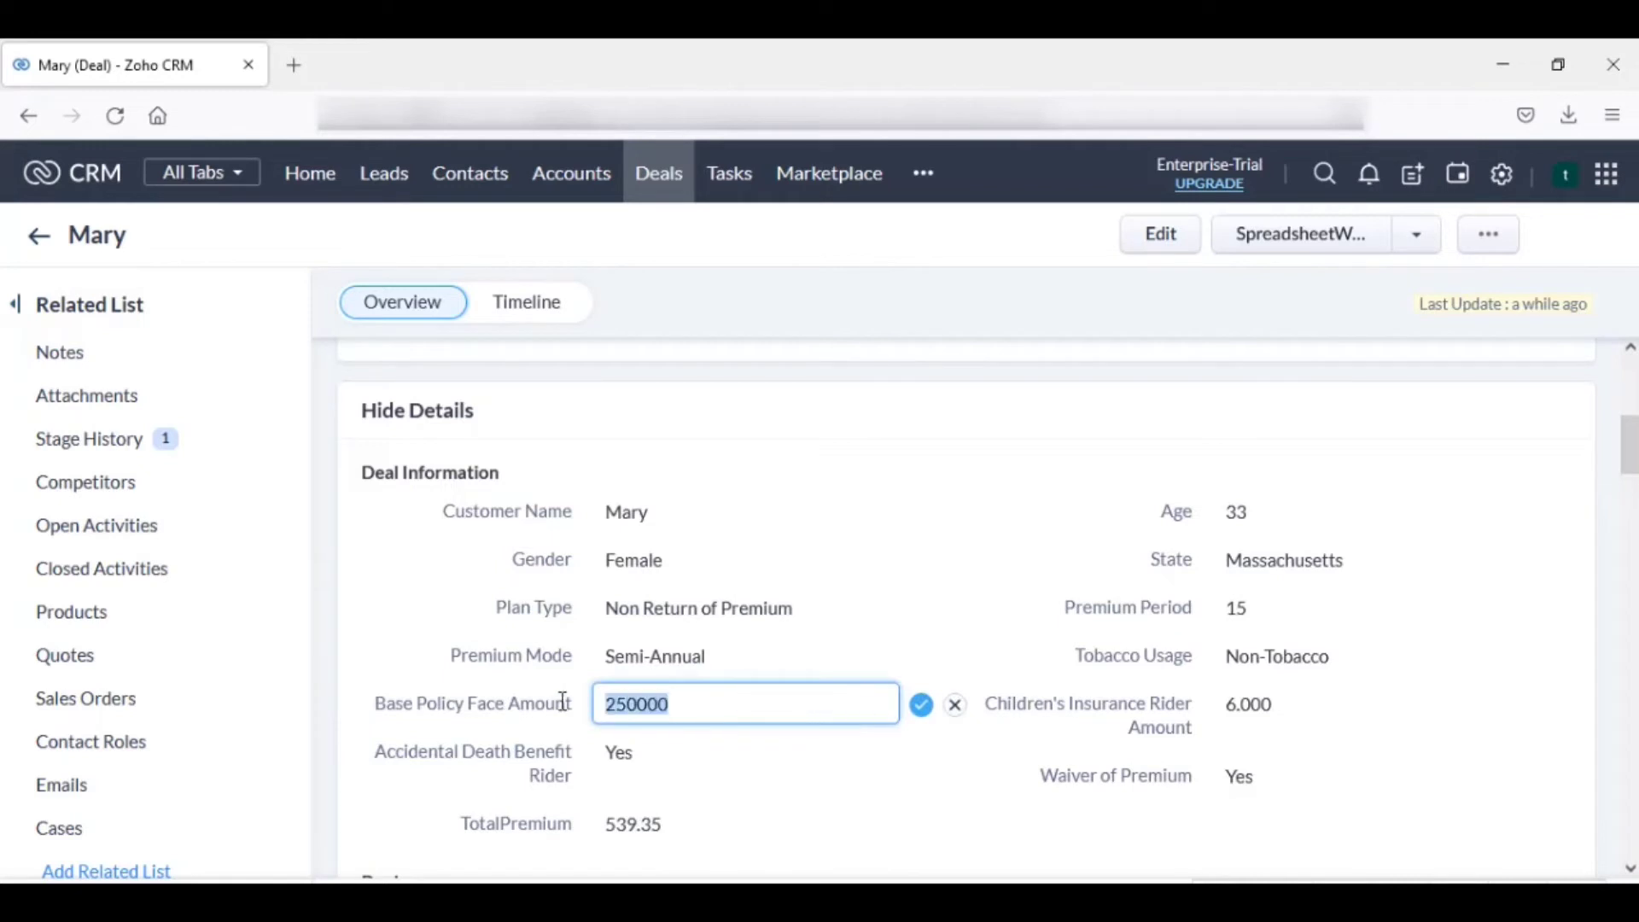
type("100.000")
left_click(921, 705)
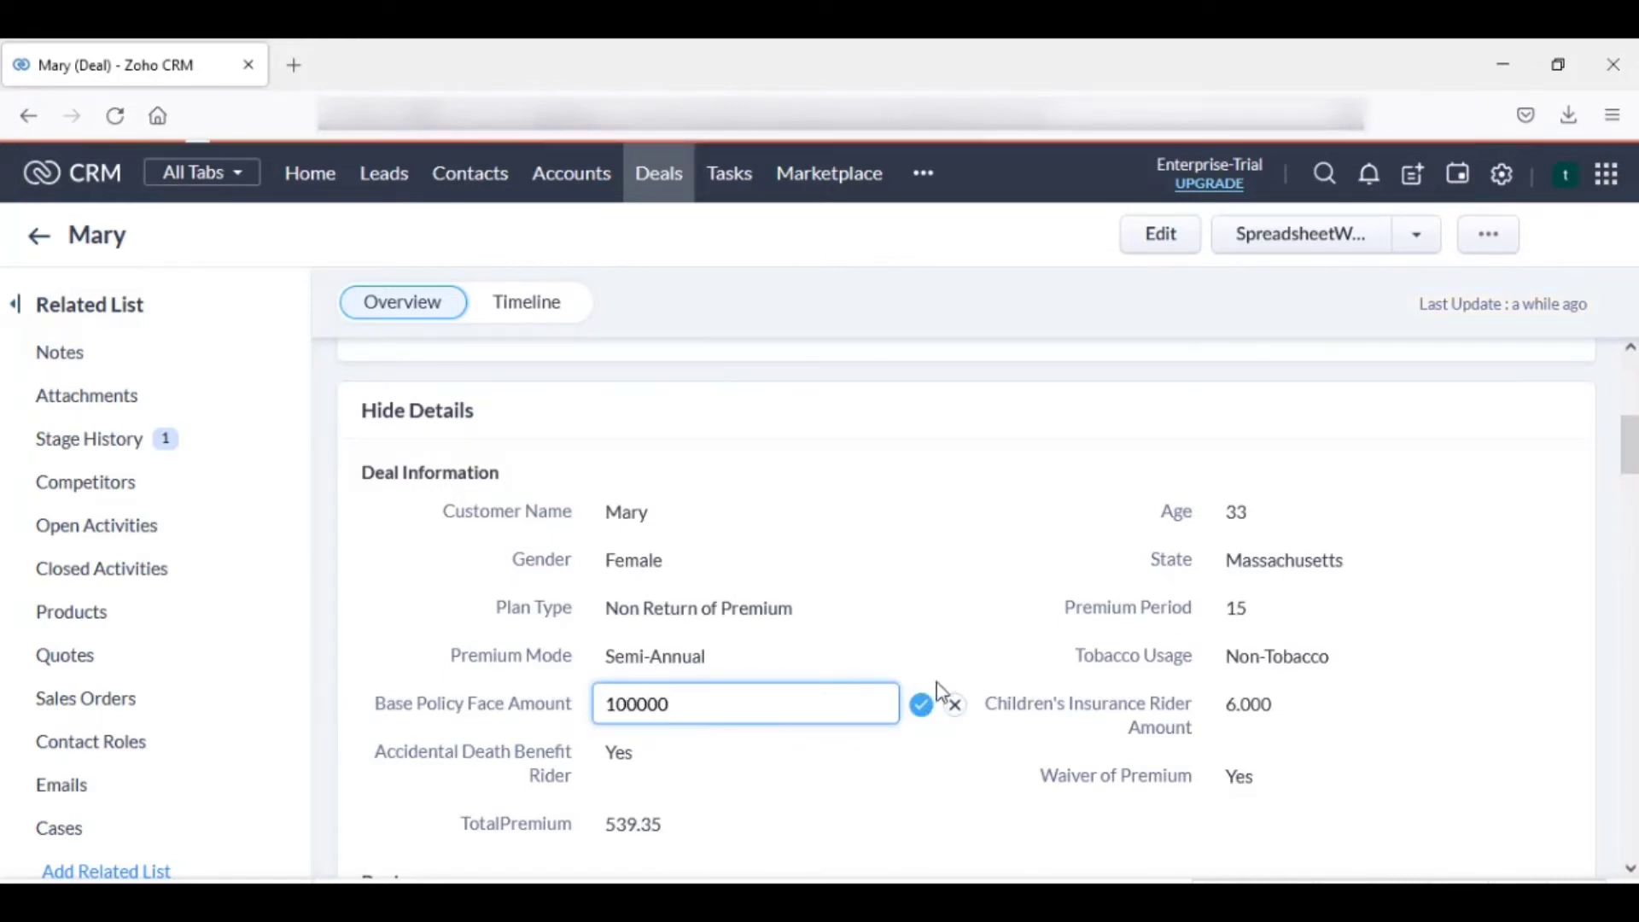
Reopen the Term Life application from the updated deal and review the recalculated policy and premium information
left_click(1306, 243)
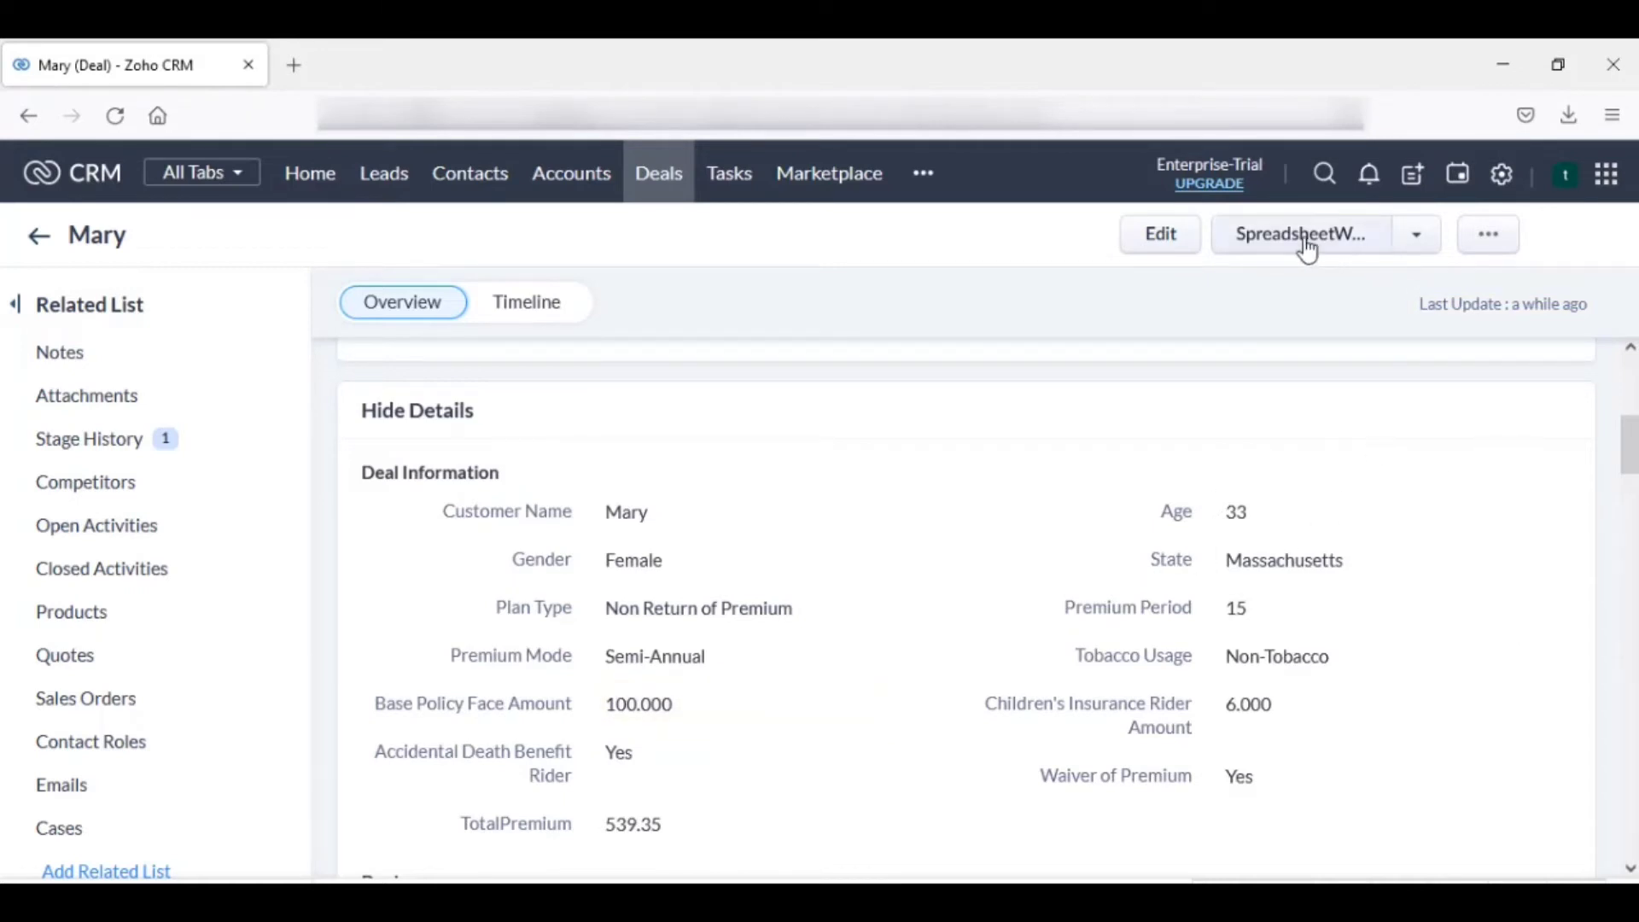
left_click(1165, 468)
scroll(1586, 280, "down", 2)
scroll(1586, 280, "down", 4)
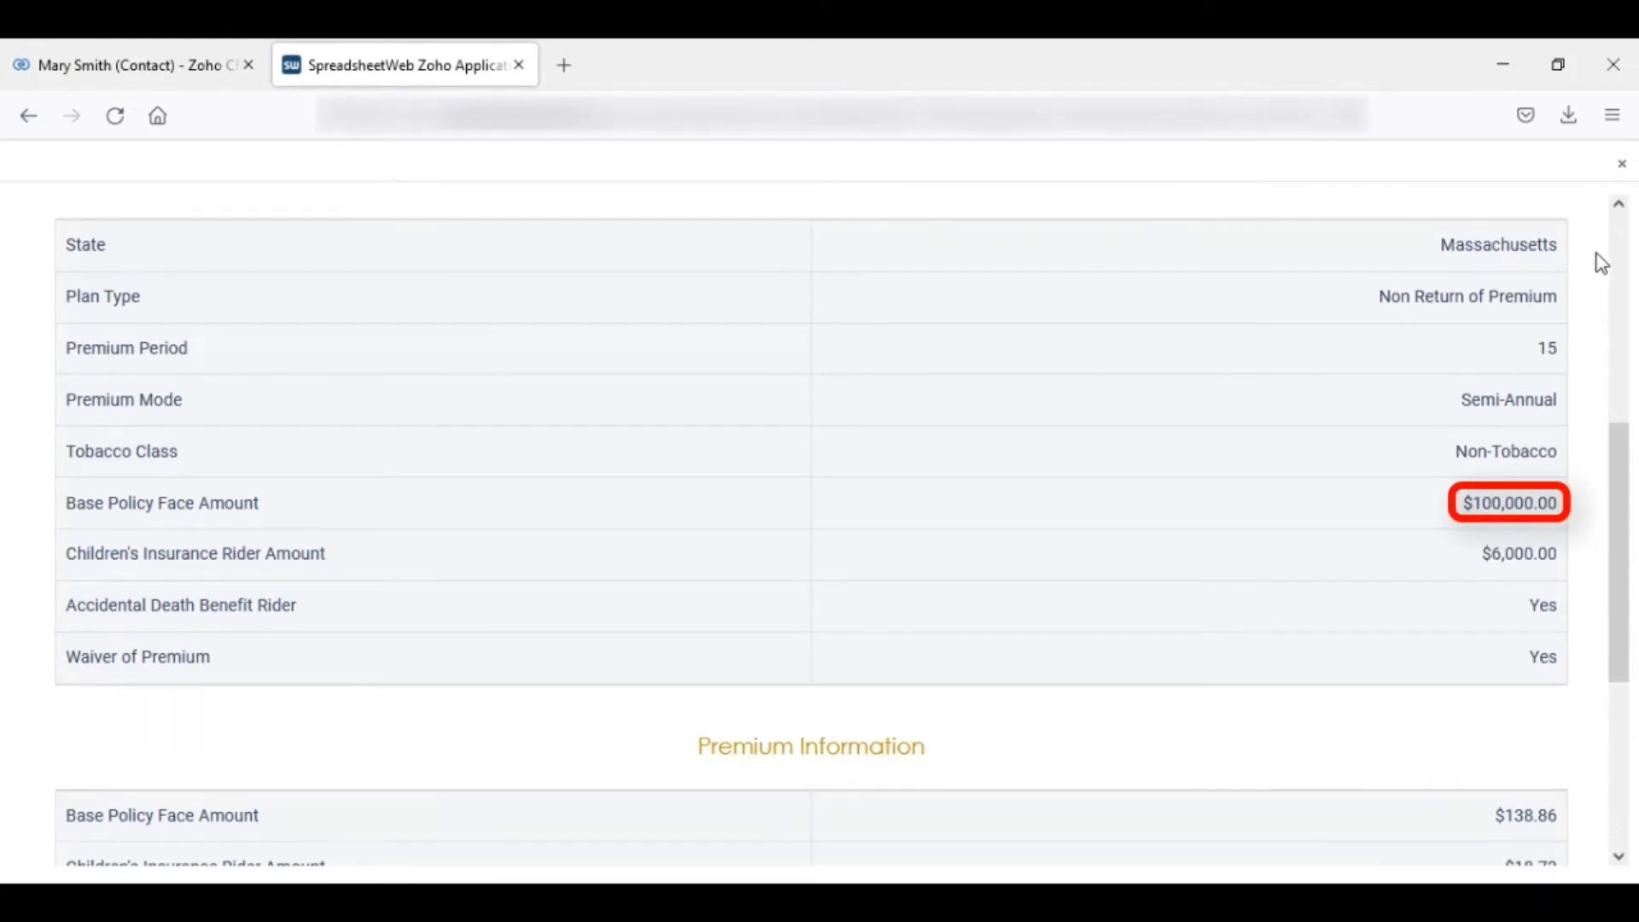
scroll(1601, 263, "down", 4)
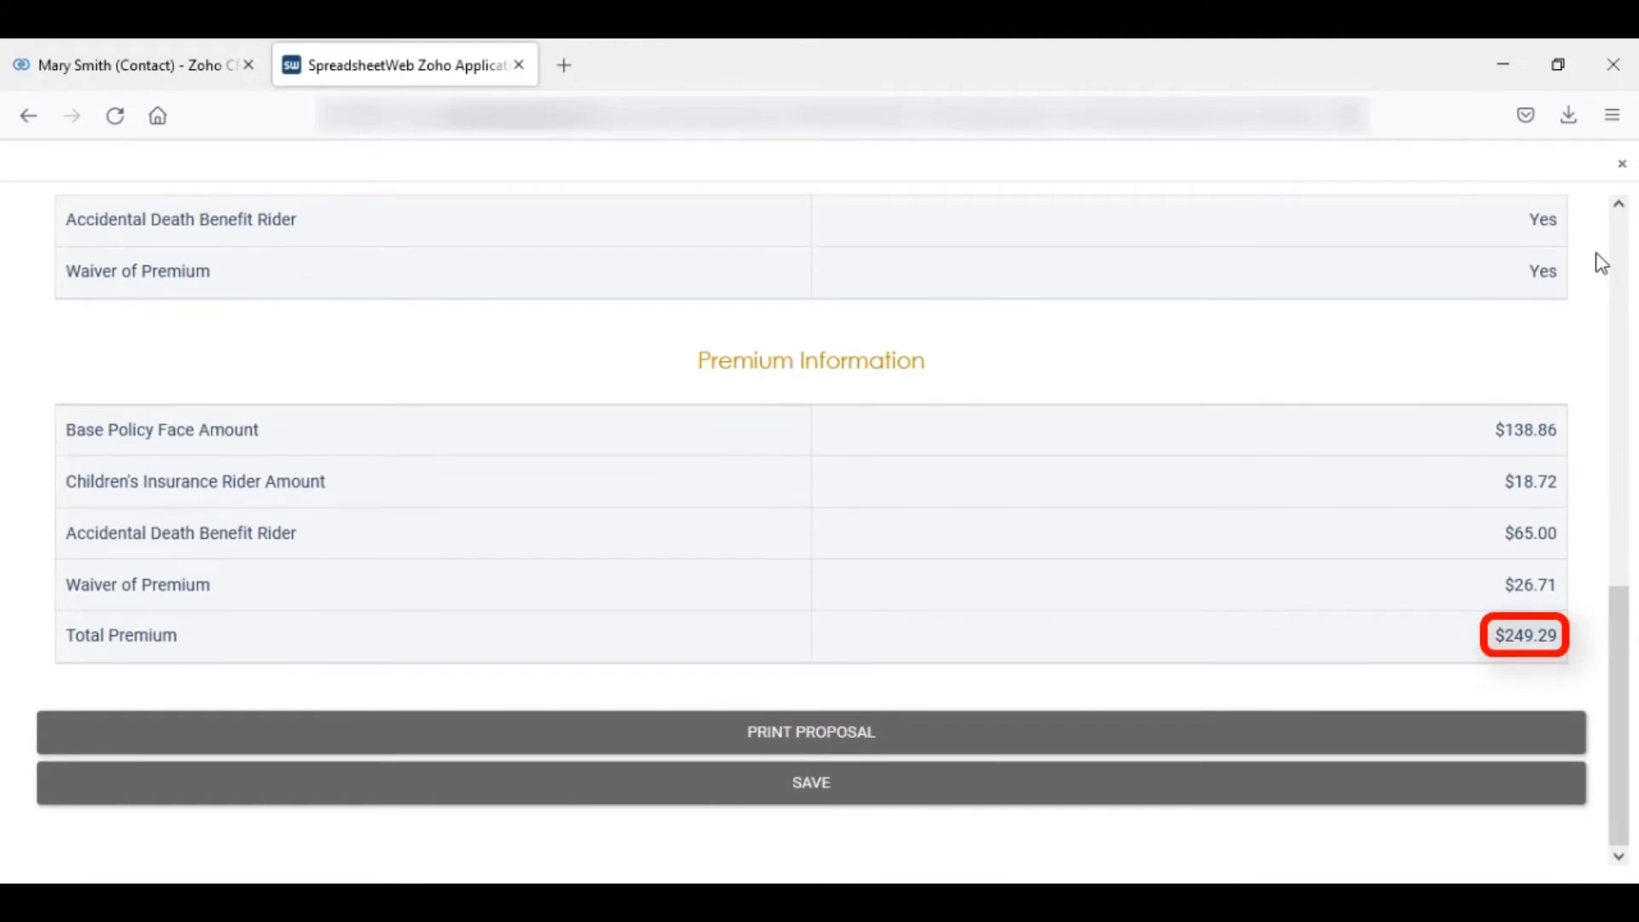
Generate the Term Life Insurance Proposal PDF and review it from the cover through the client, policy and premium summary to the last page
left_click(939, 735)
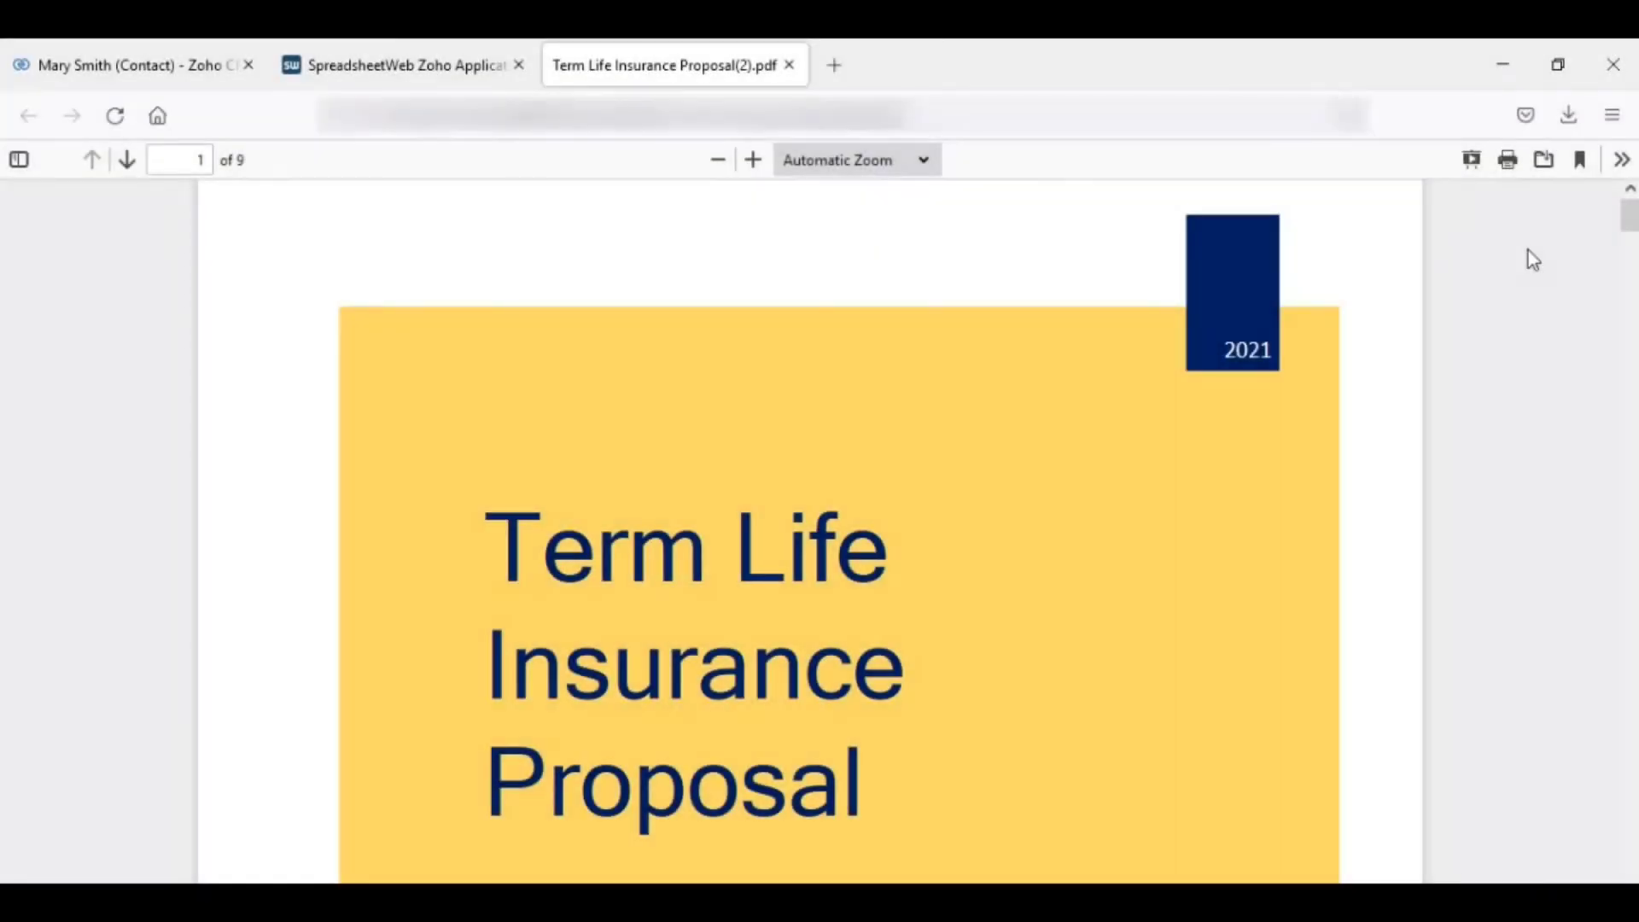
scroll(1537, 260, "down", 9)
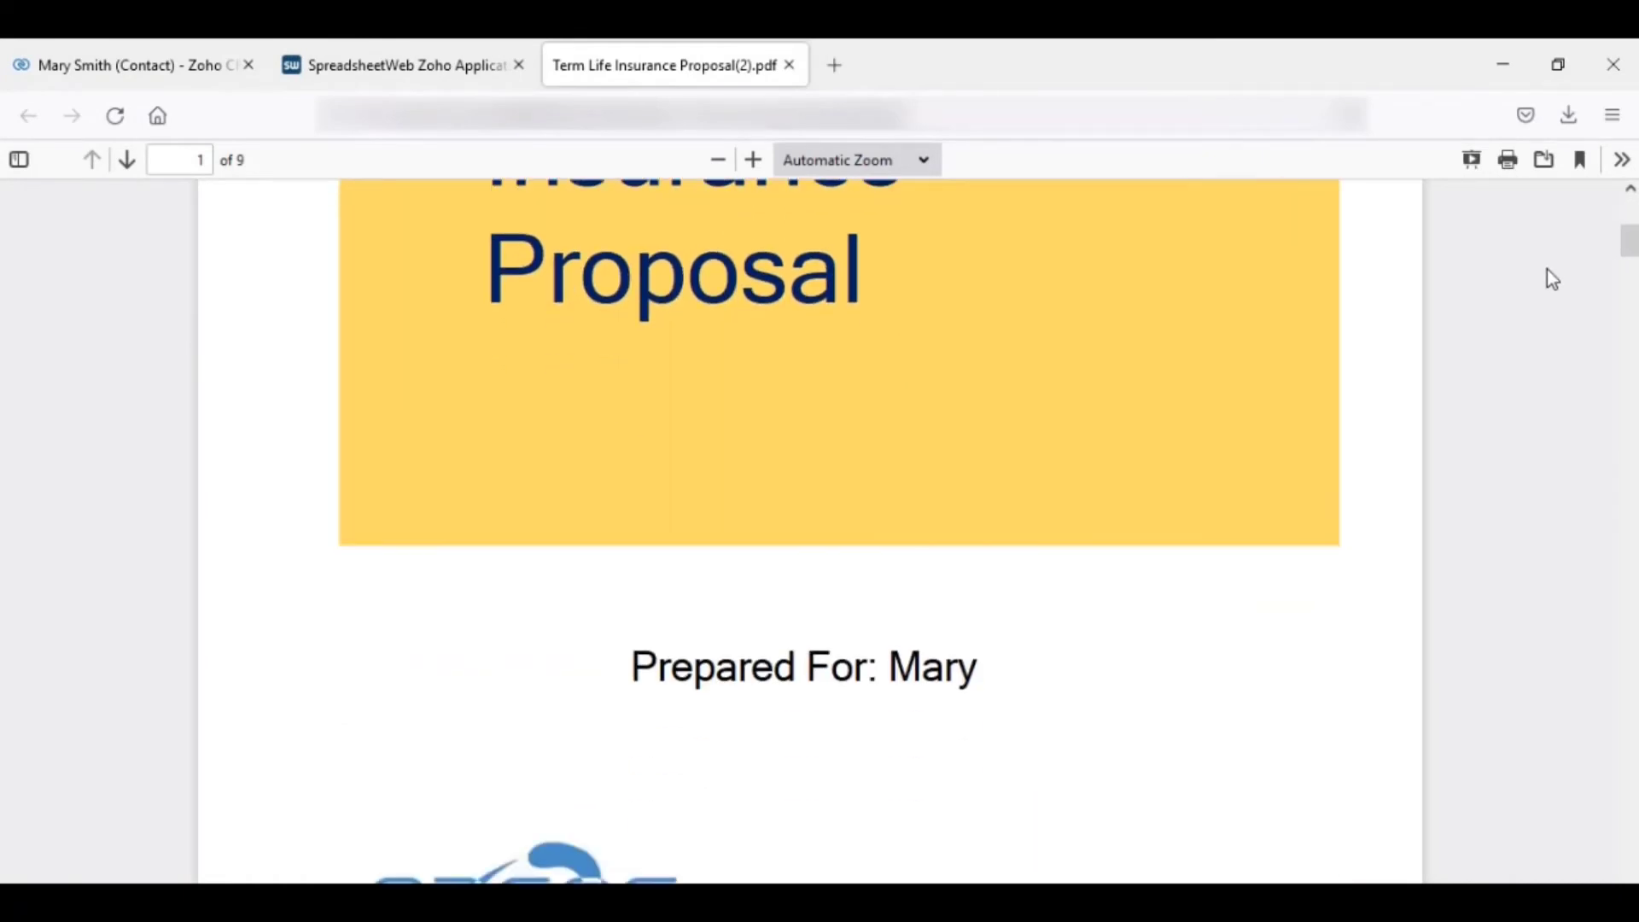
scroll(1547, 271, "down", 10)
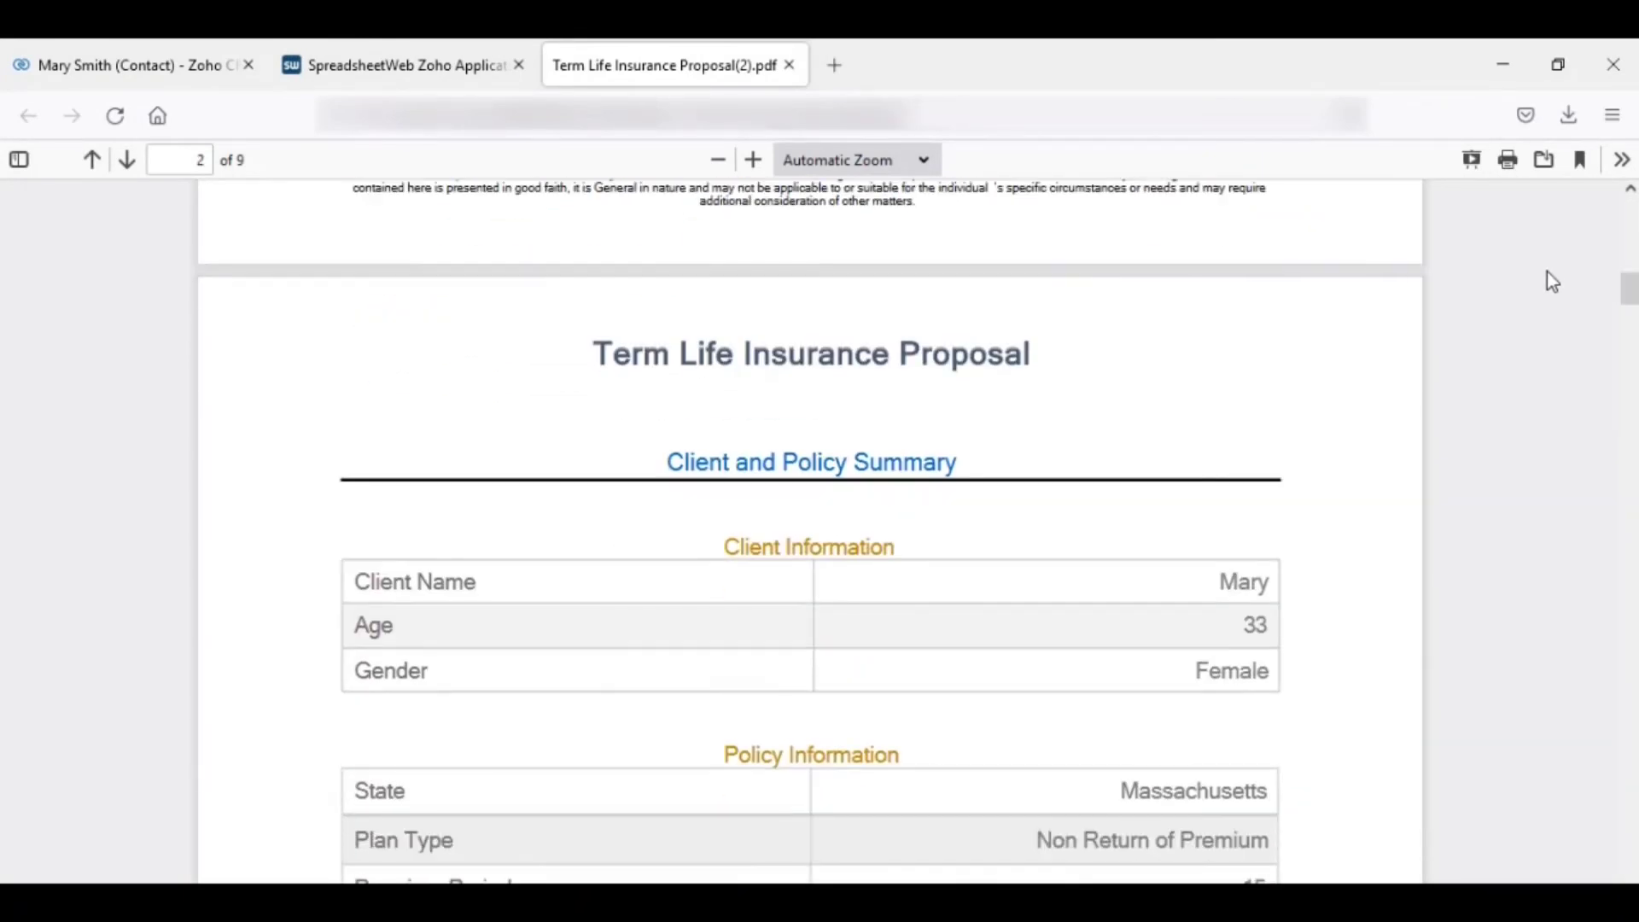
scroll(1554, 278, "down", 2)
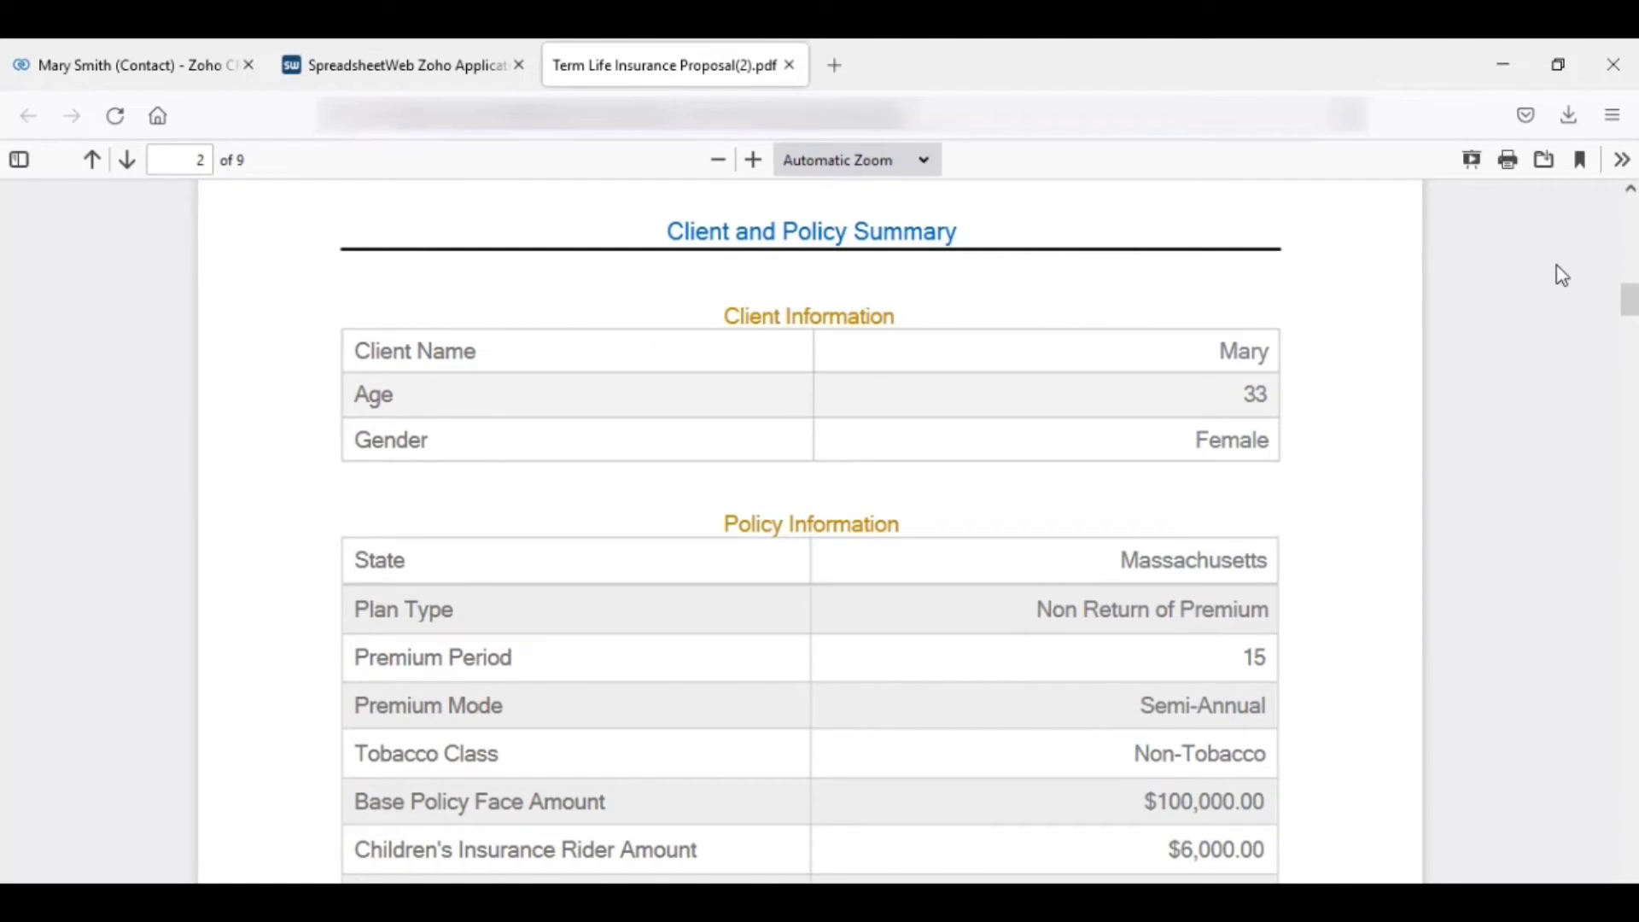
scroll(1563, 274, "down", 6)
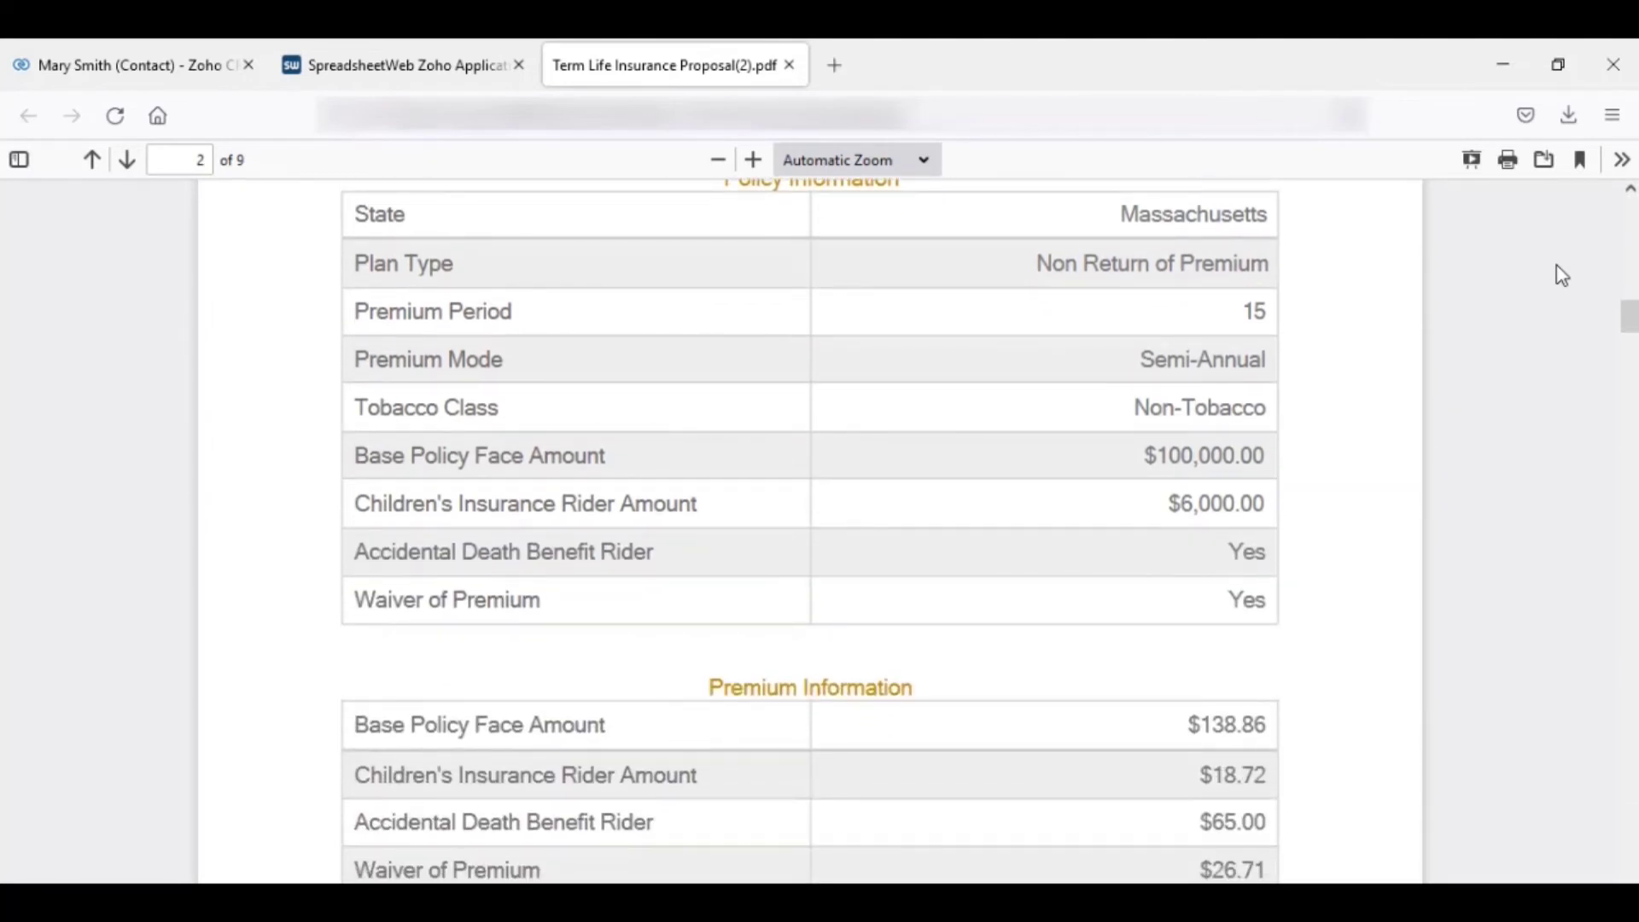
scroll(1562, 275, "down", 4)
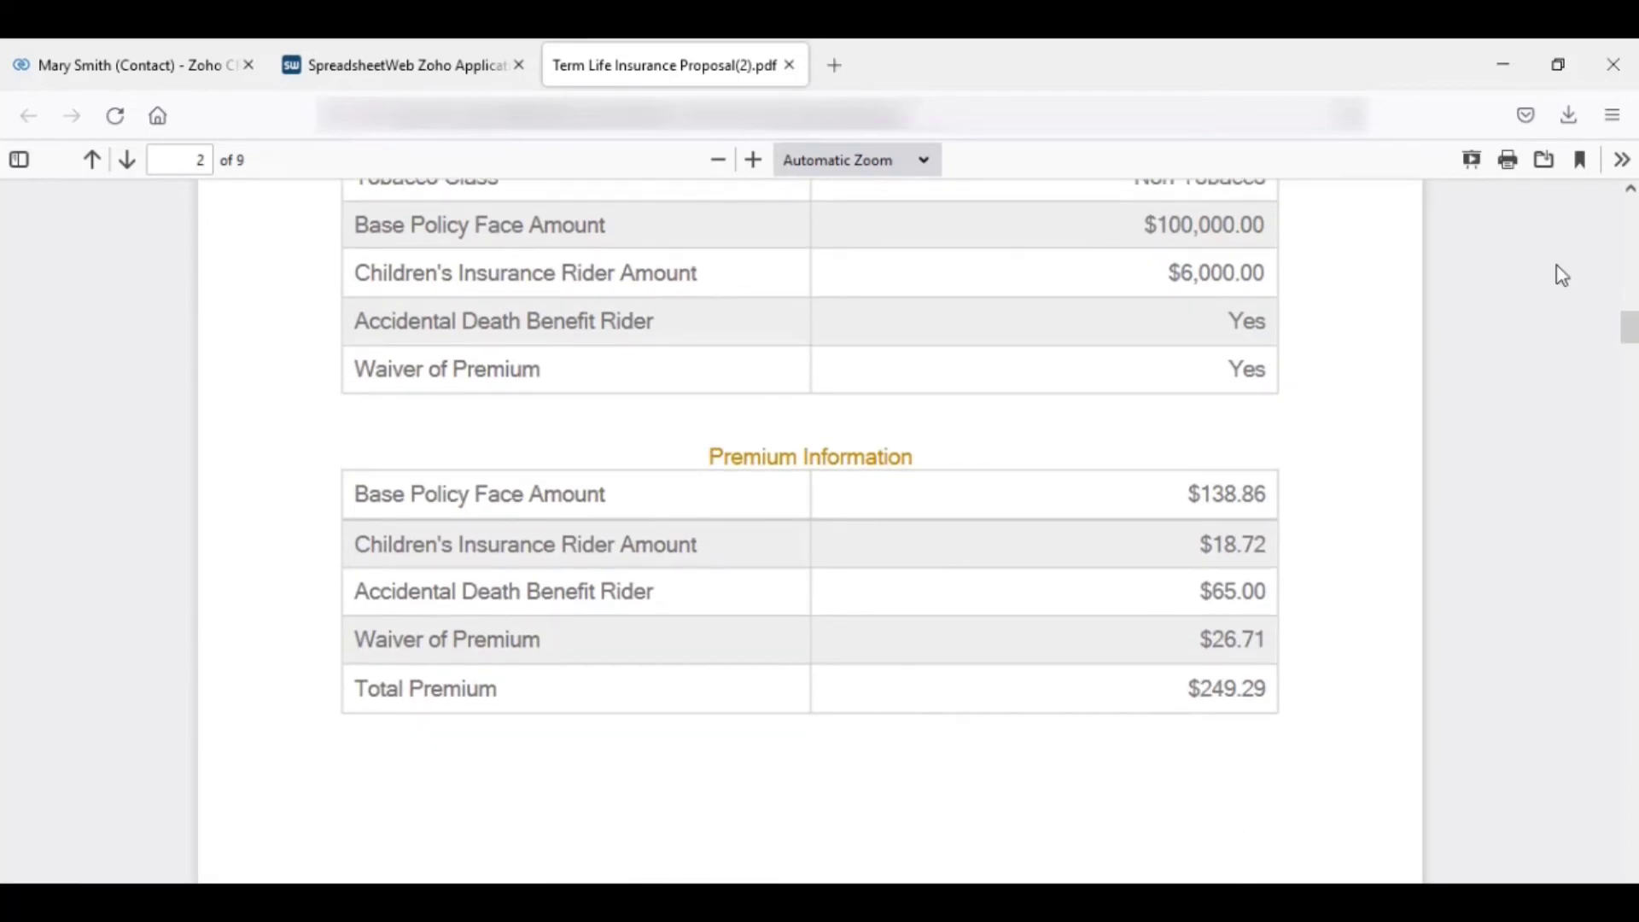
scroll(1562, 275, "down", 20)
scroll(1531, 363, "down", 20)
scroll(1507, 420, "down", 20)
scroll(1505, 413, "down", 15)
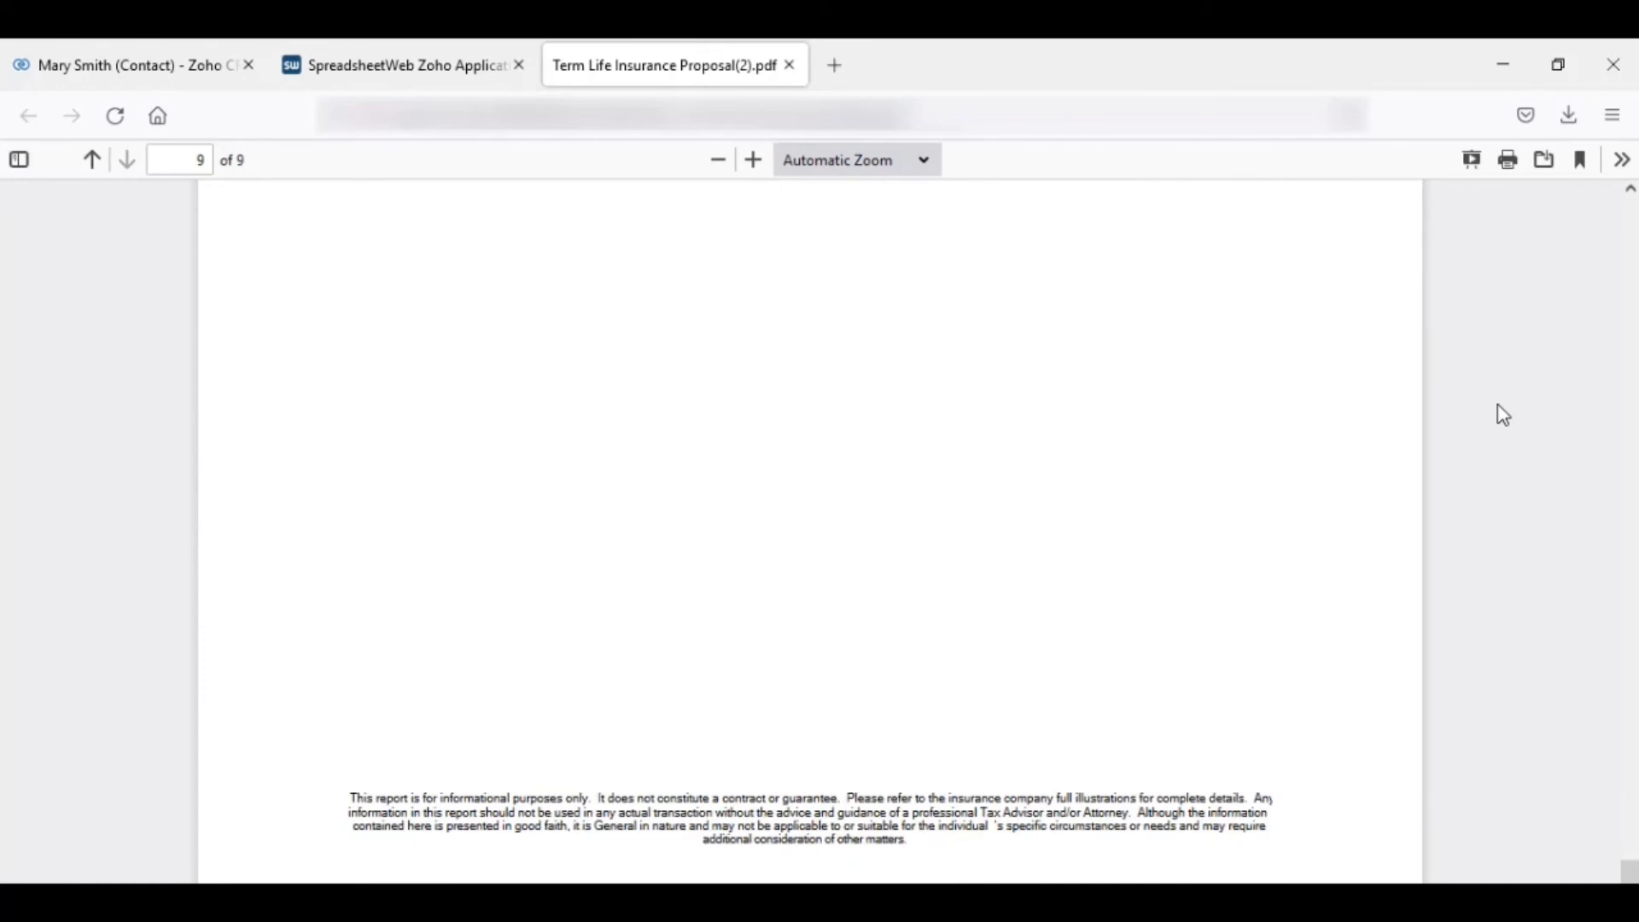
Close the proposal PDF and save the recalculated premium outputs from the Term Life application back to the Zoho deal
left_click(794, 79)
left_click(966, 787)
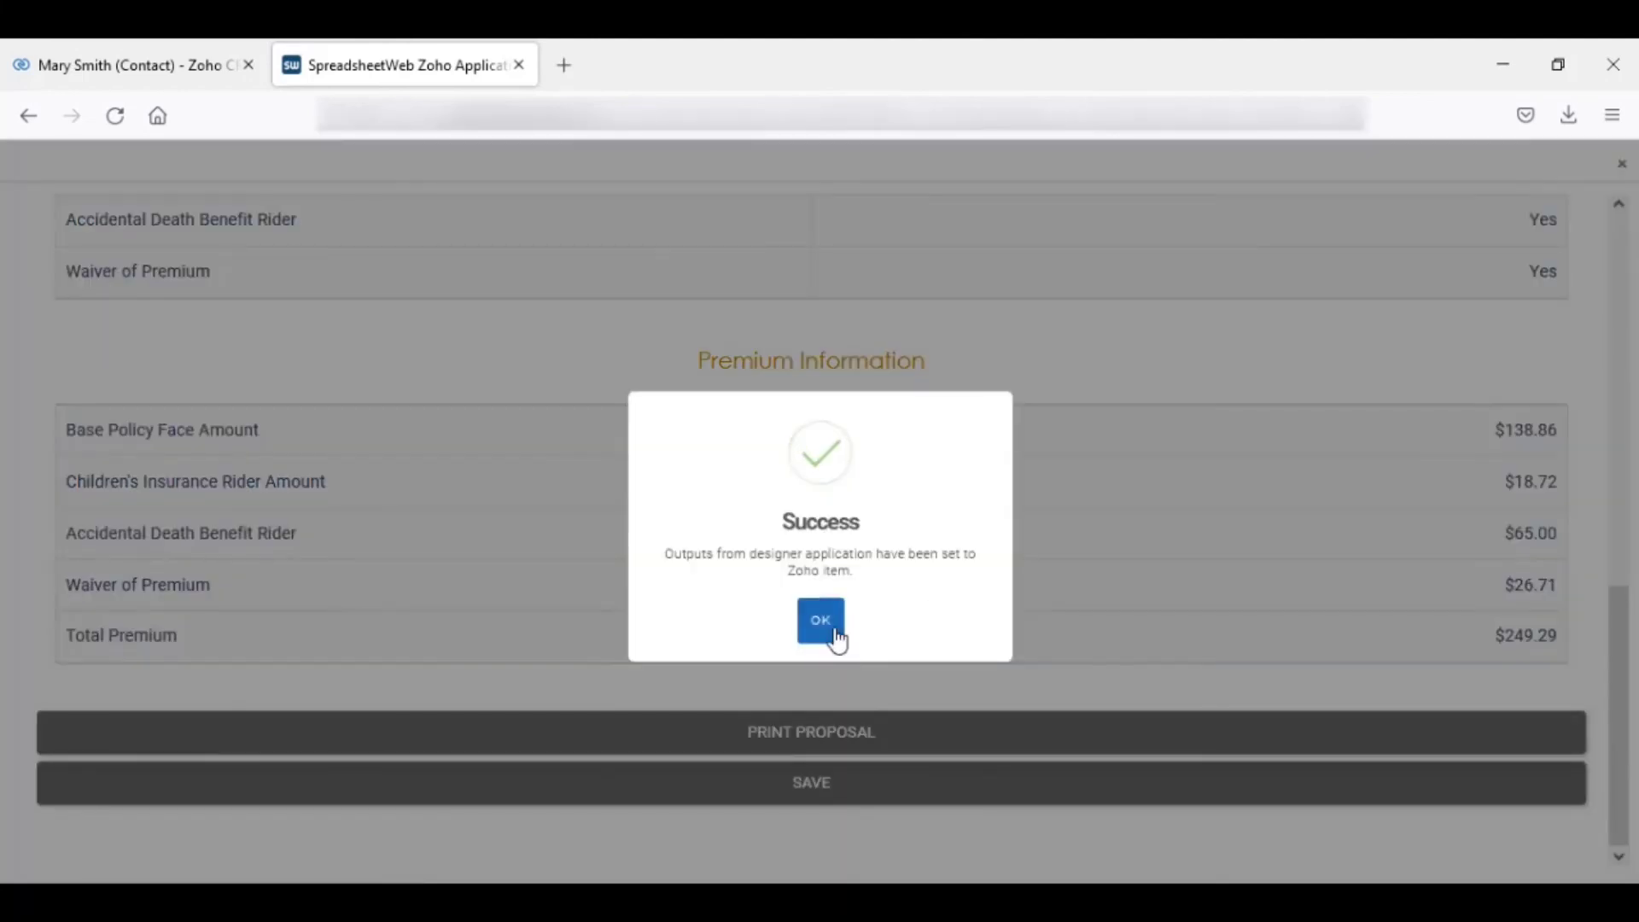
left_click(837, 638)
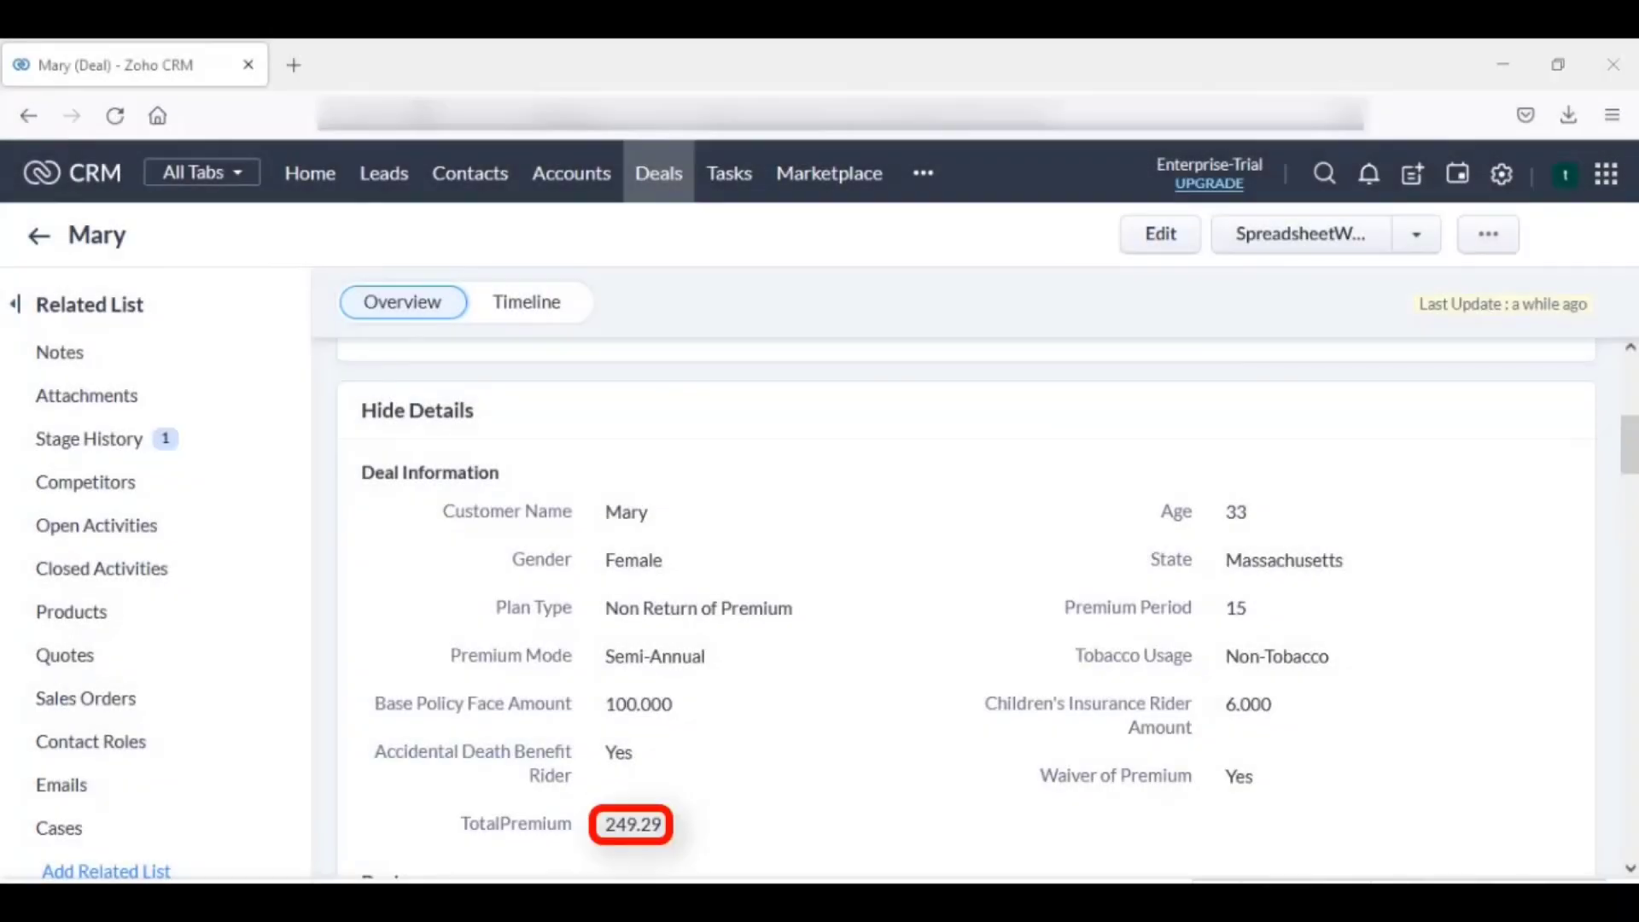